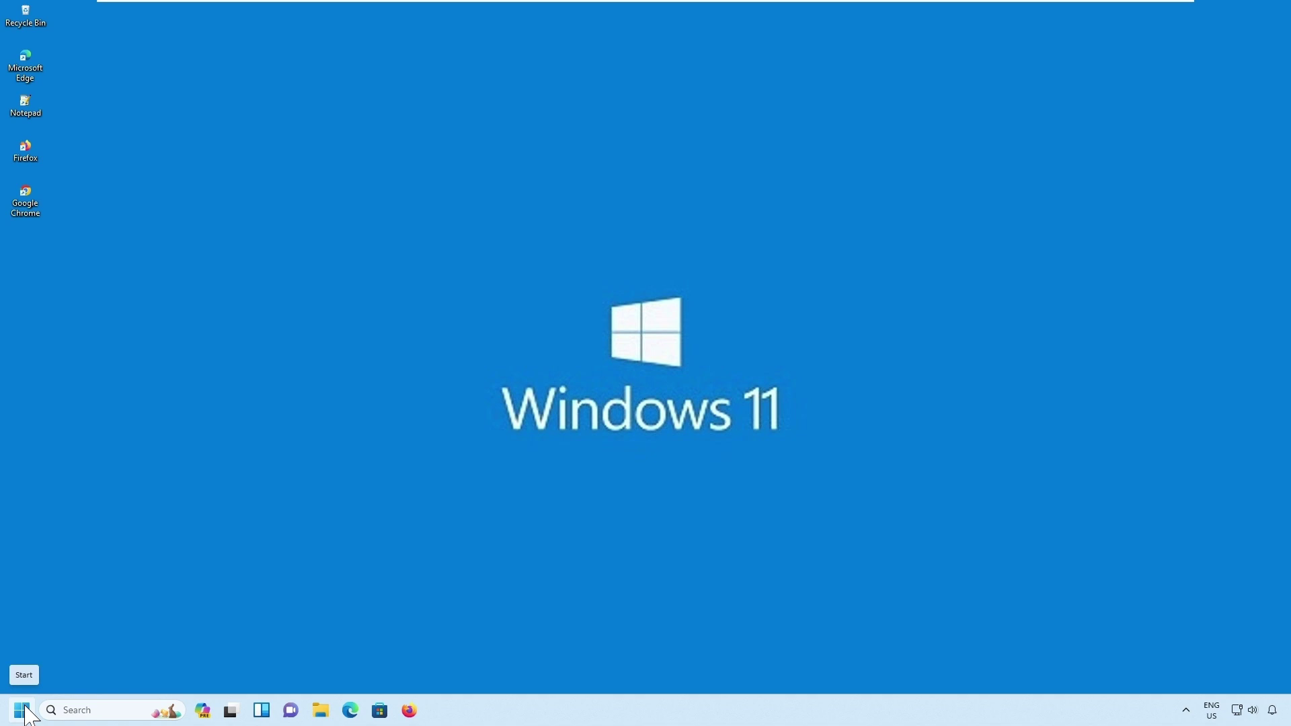
Open Device Manager from the Start context menu and expand Network adapters to show the Intel 82574L connection
right_click(24, 712)
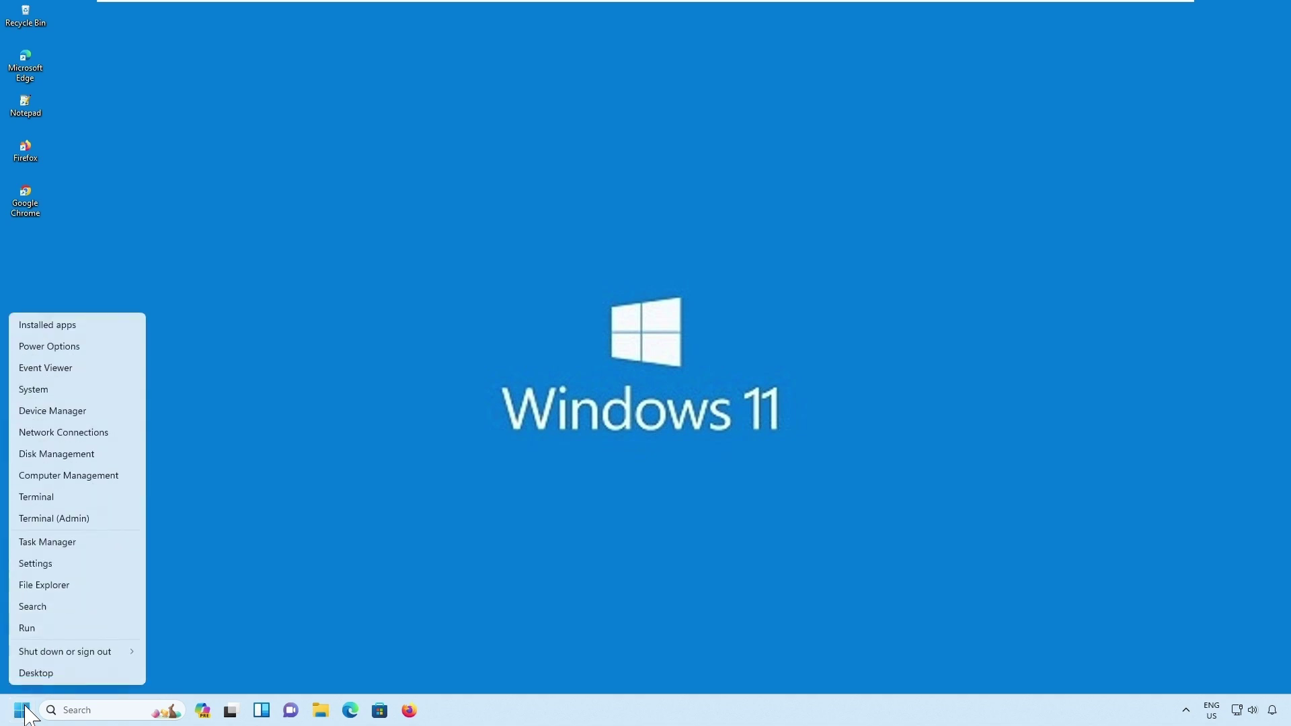
left_click(78, 411)
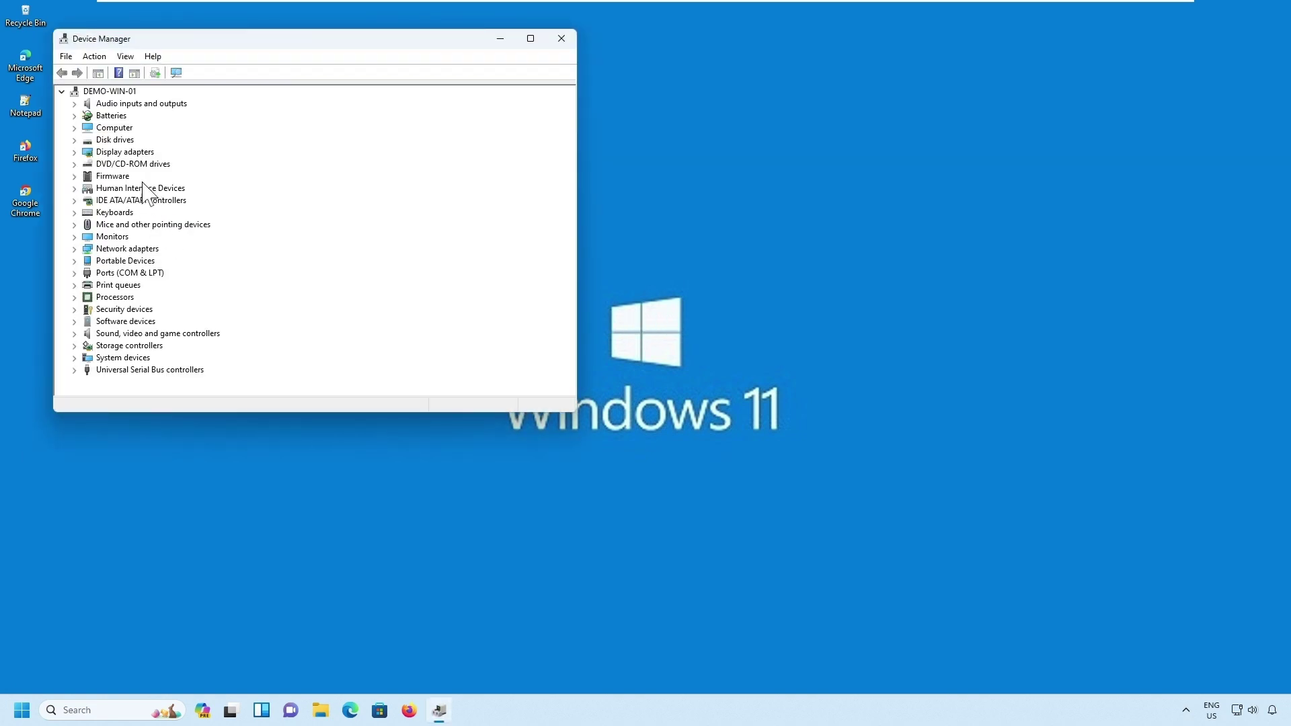
left_click(74, 249)
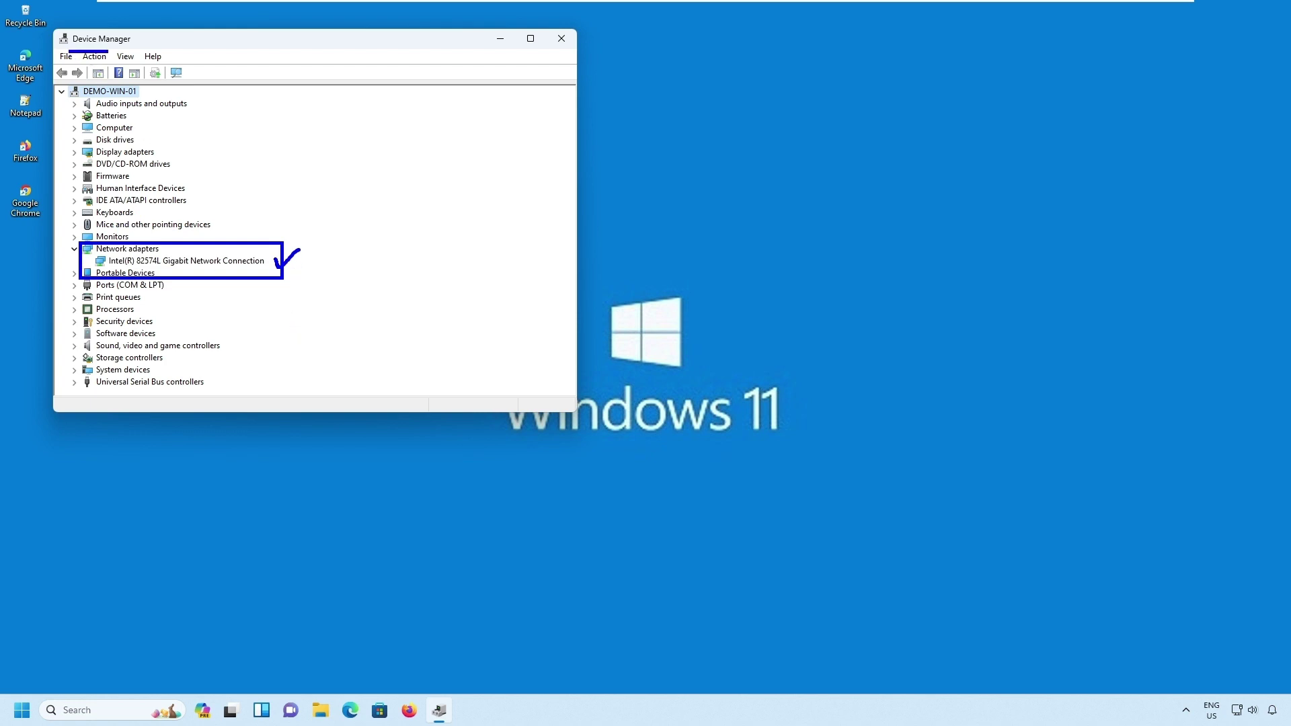
left_click(94, 57)
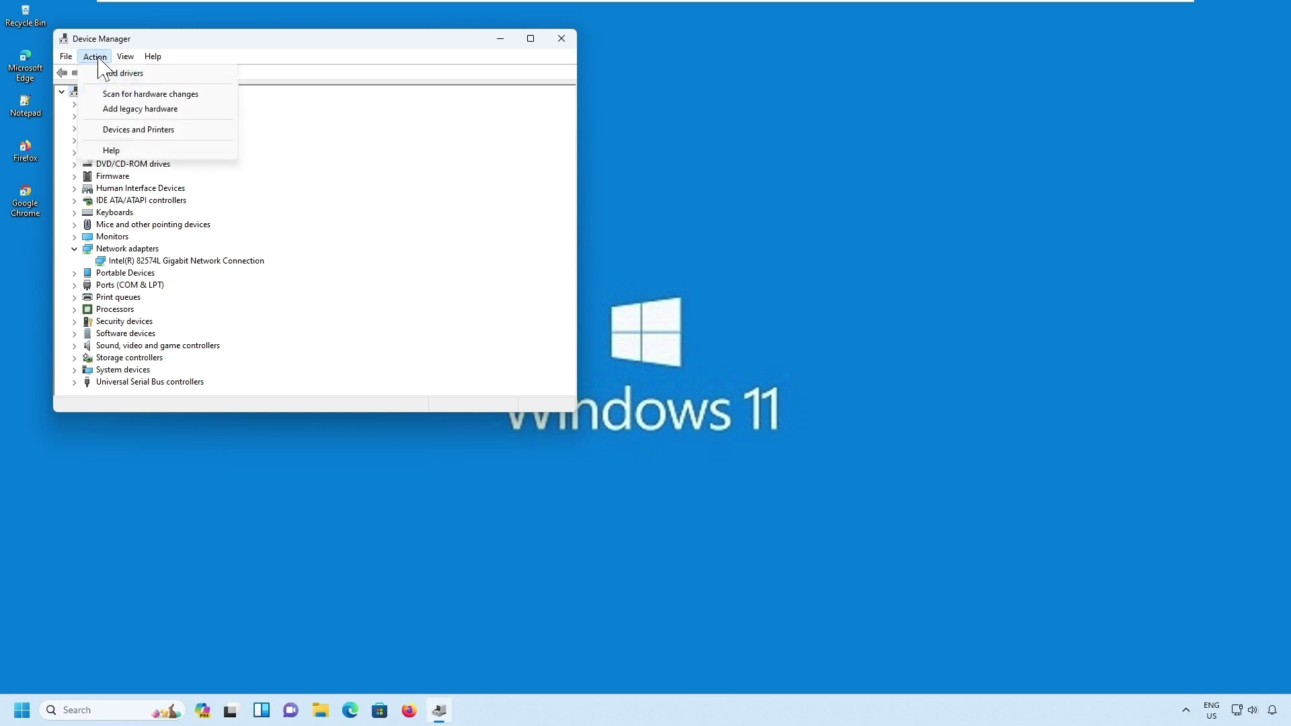
Start the Add legacy hardware wizard and choose to install the hardware manually
left_click(122, 112)
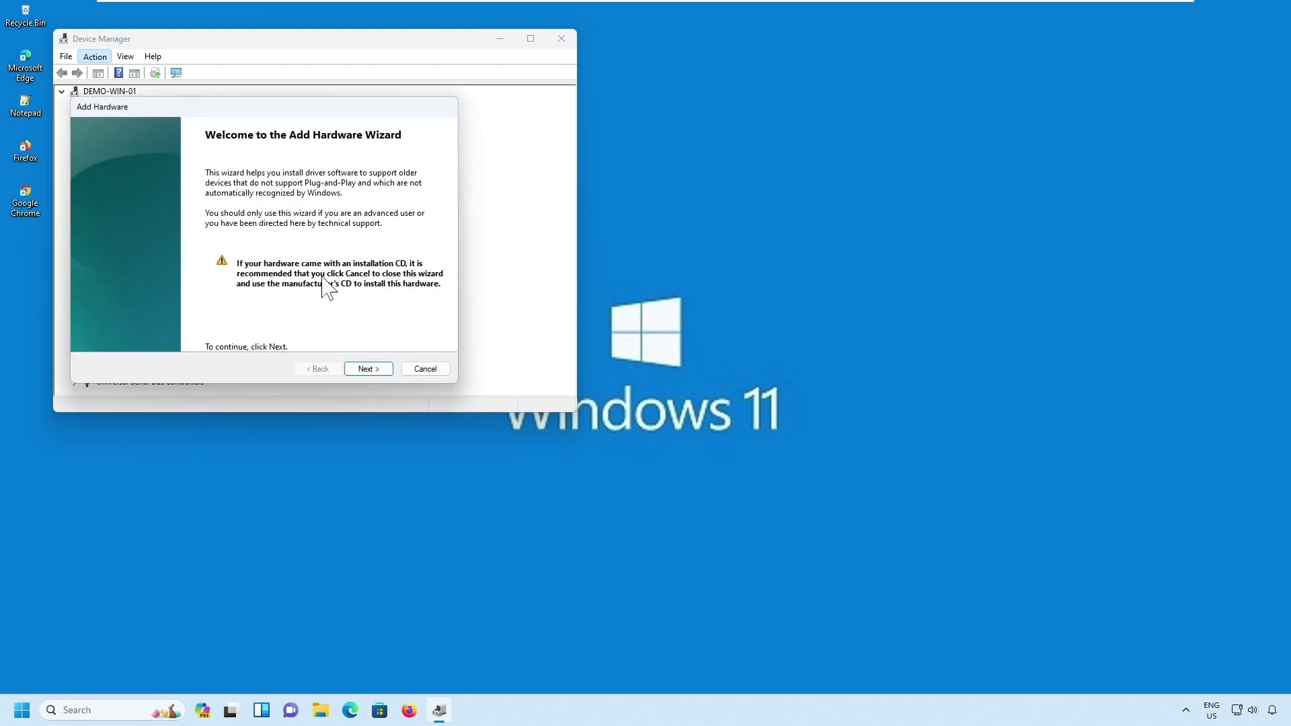
left_click(368, 369)
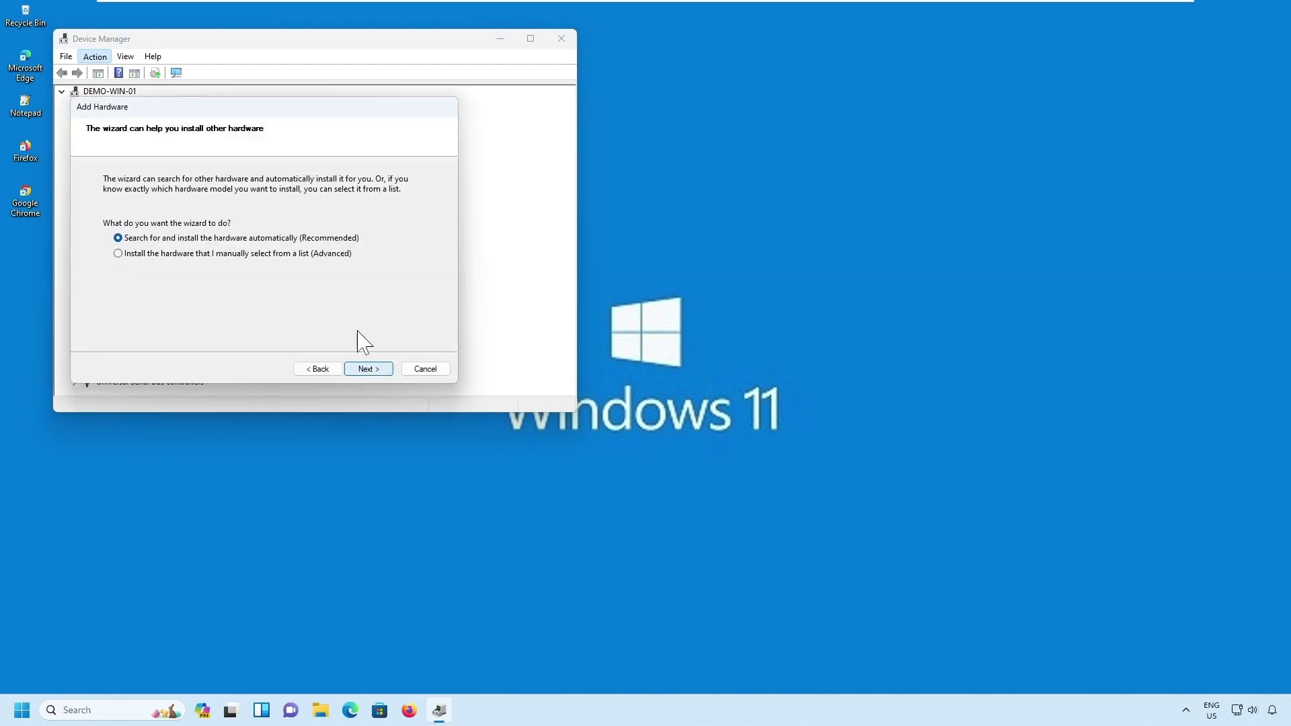
left_click(145, 255)
left_click(367, 369)
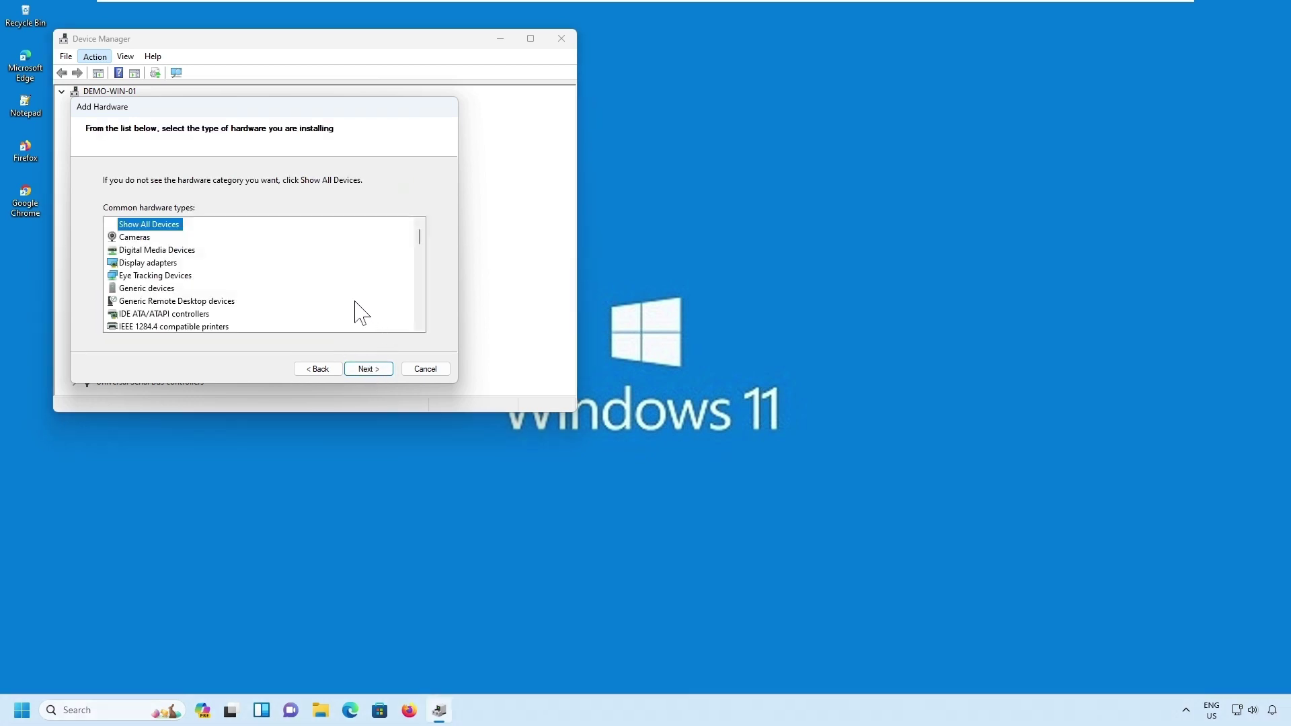
Choose Network adapters as the hardware type and continue to the driver list
scroll(355, 301, "down", 1)
scroll(355, 312, "down", 4)
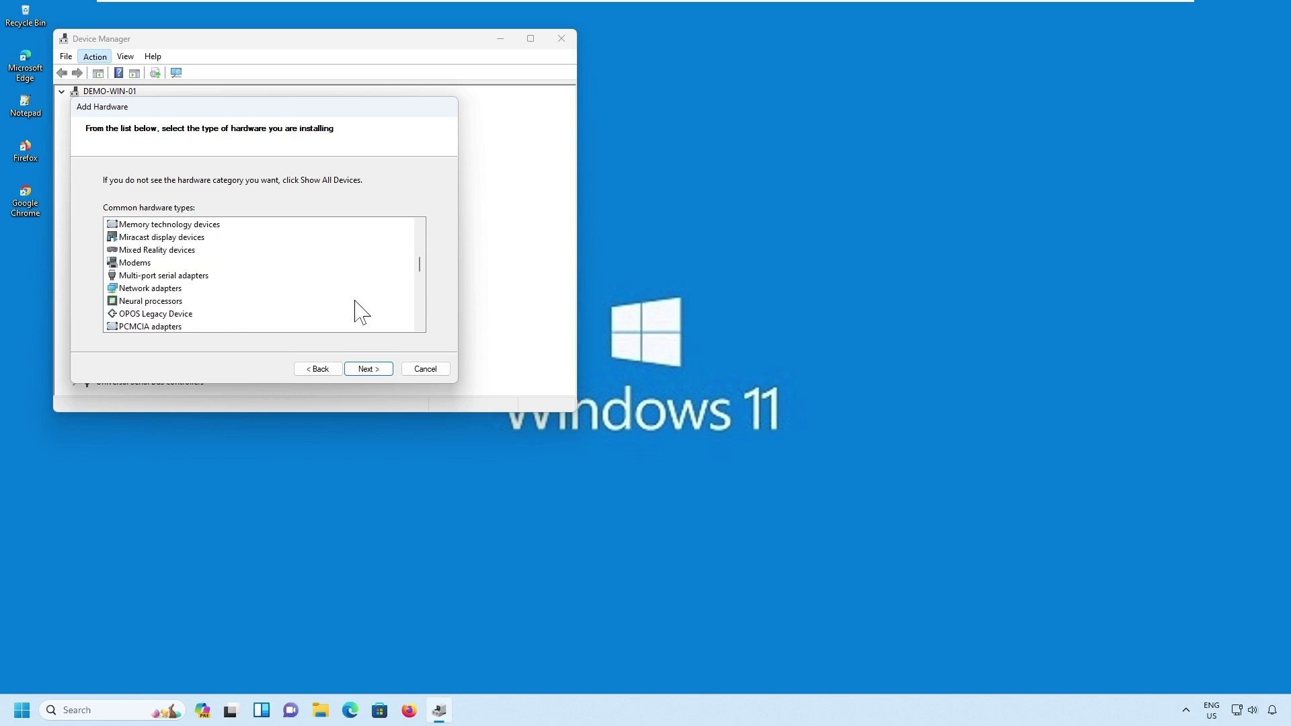
left_click(171, 289)
scroll(341, 296, "down", 1)
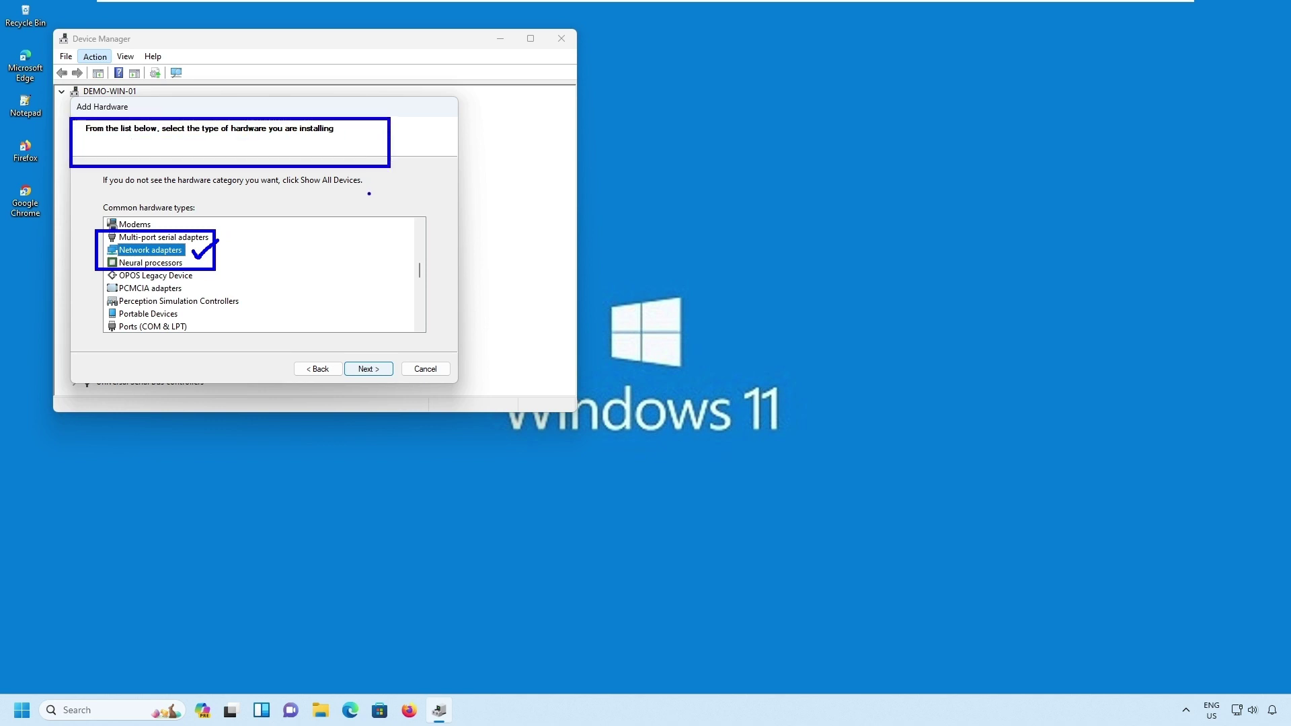
left_click(369, 371)
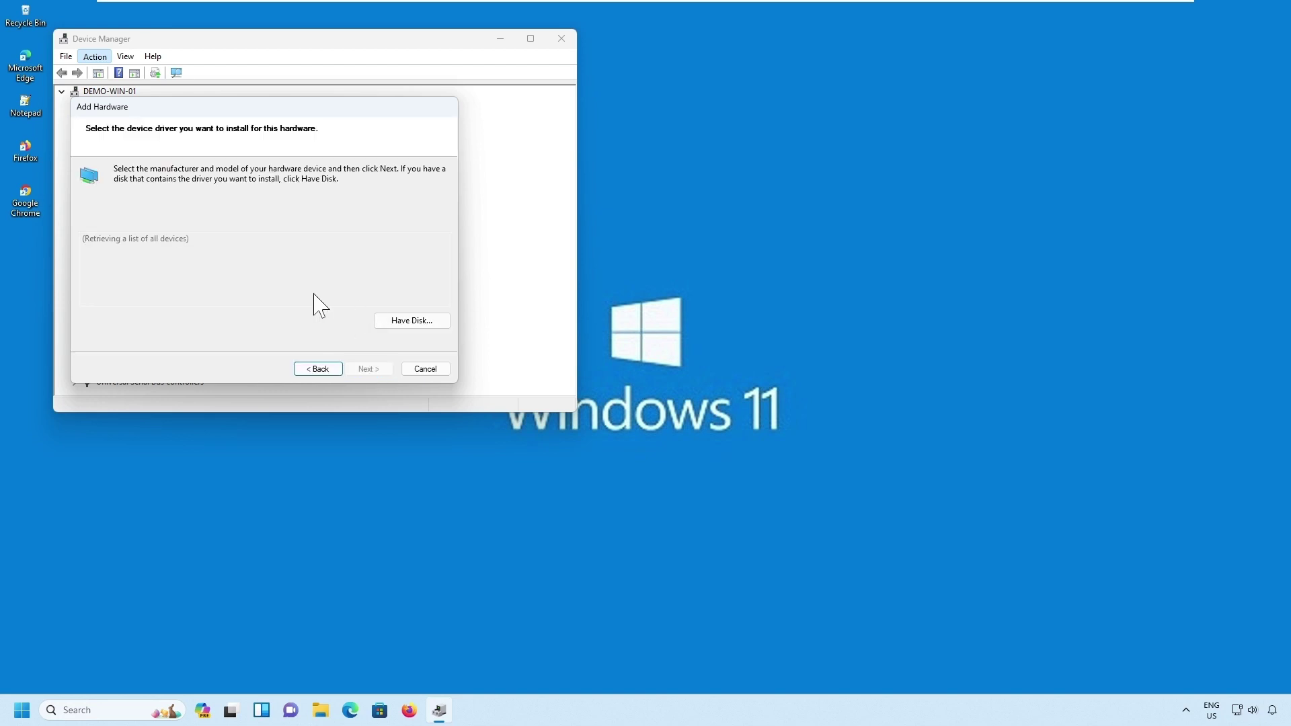
Install the Microsoft KM-TEST Loopback Adapter driver, picking Microsoft as manufacturer, and finish the wizard
left_click(108, 255)
scroll(159, 279, "down", 1)
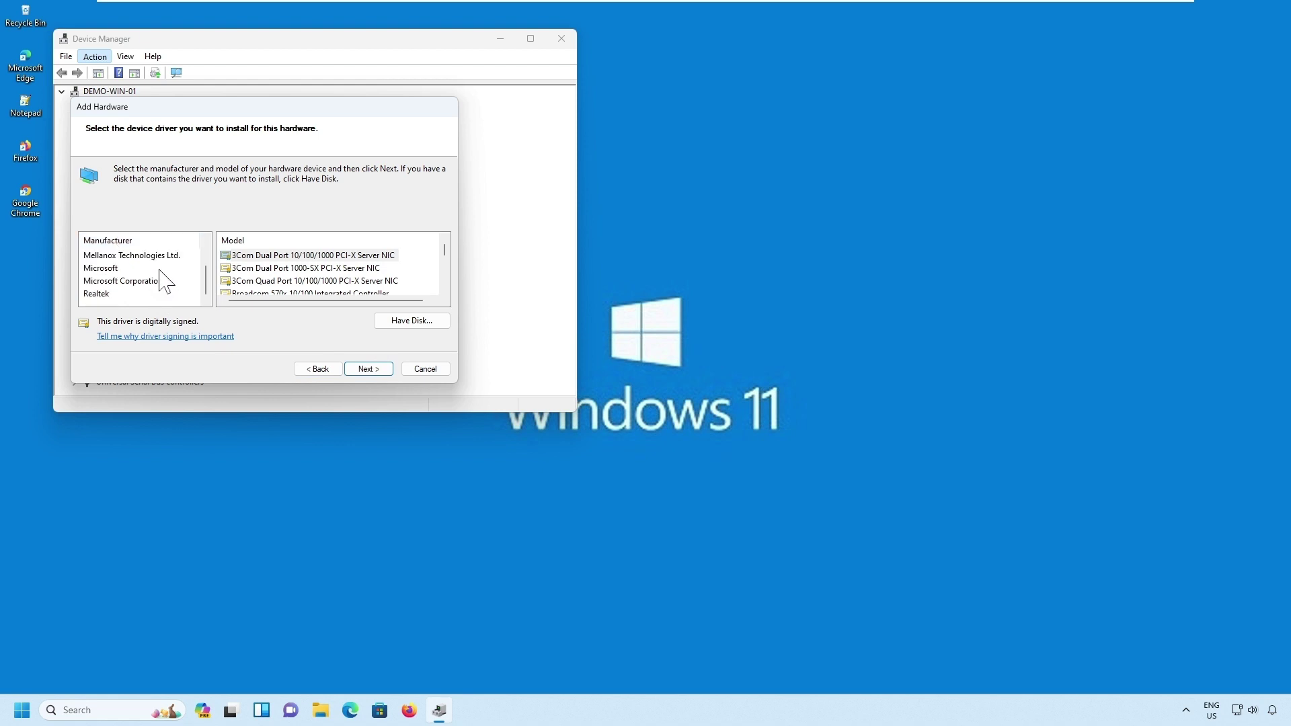
left_click(104, 268)
scroll(350, 275, "down", 2)
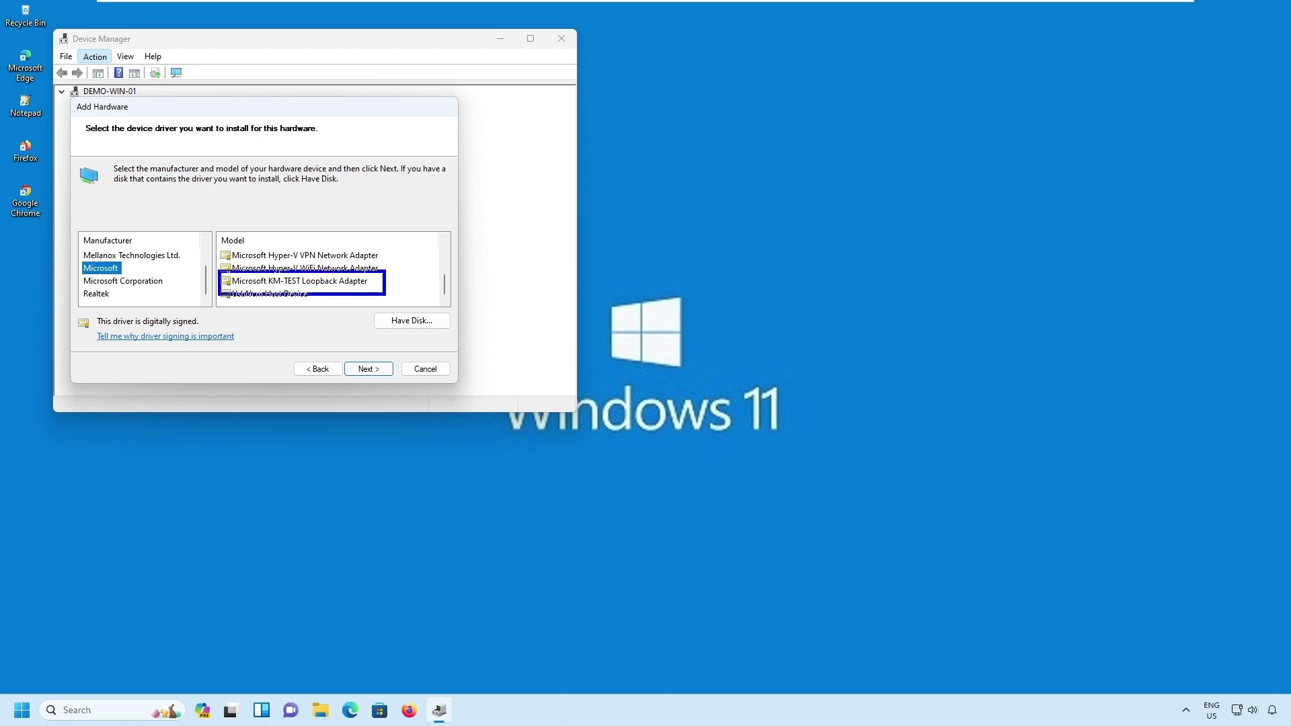
left_click(329, 281)
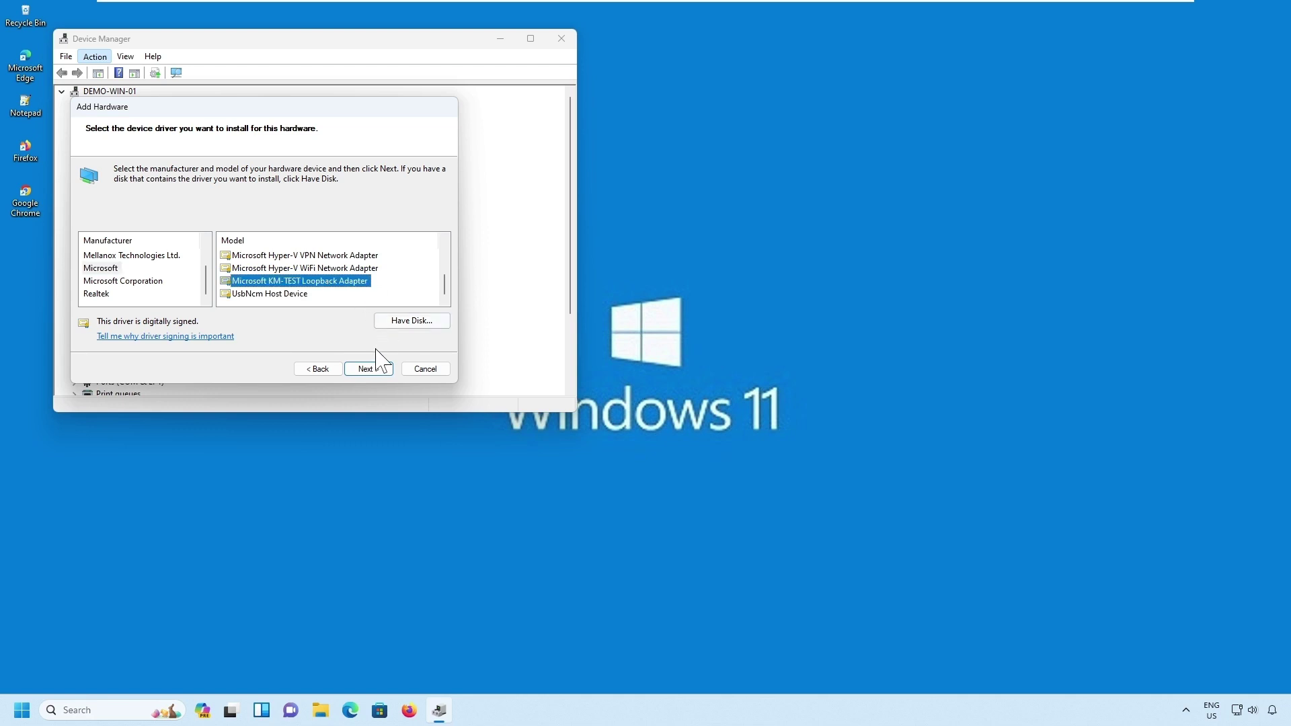
left_click(374, 369)
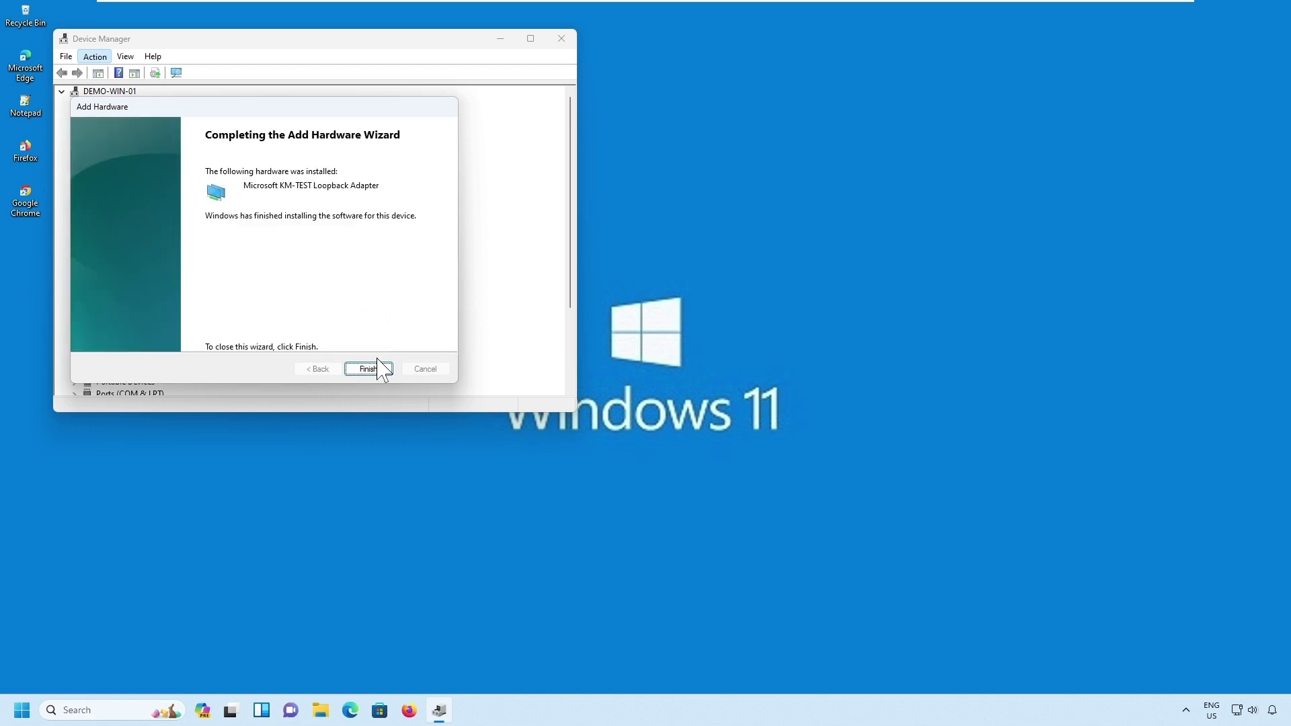
left_click(370, 371)
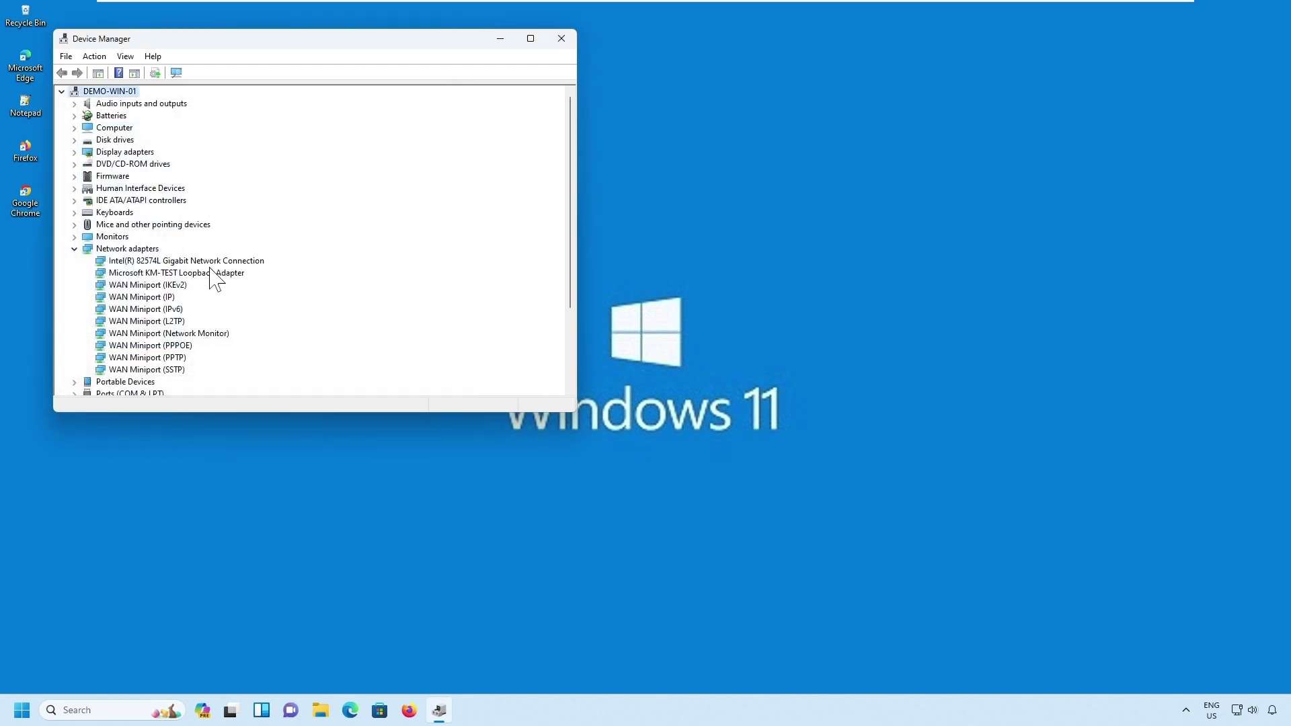
Select the new KM-TEST Loopback Adapter entry to confirm it, then close Device Manager
left_click(137, 275)
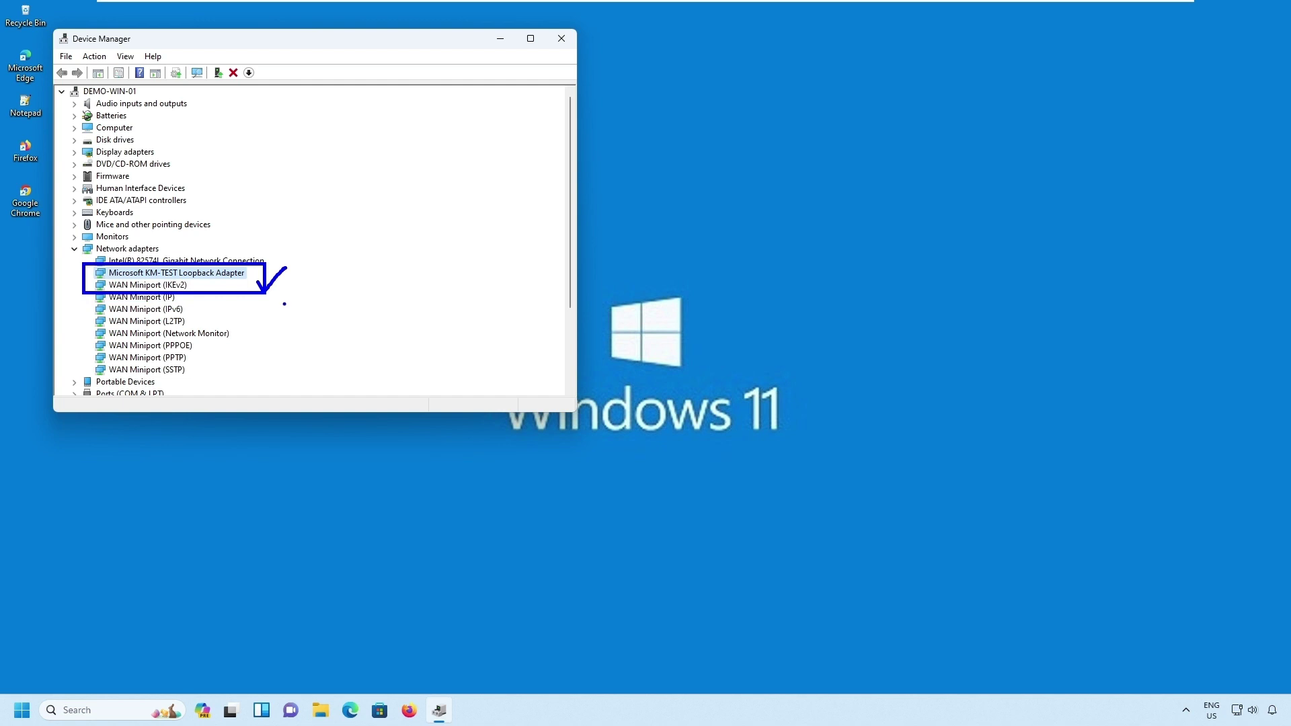
key("alt+F4")
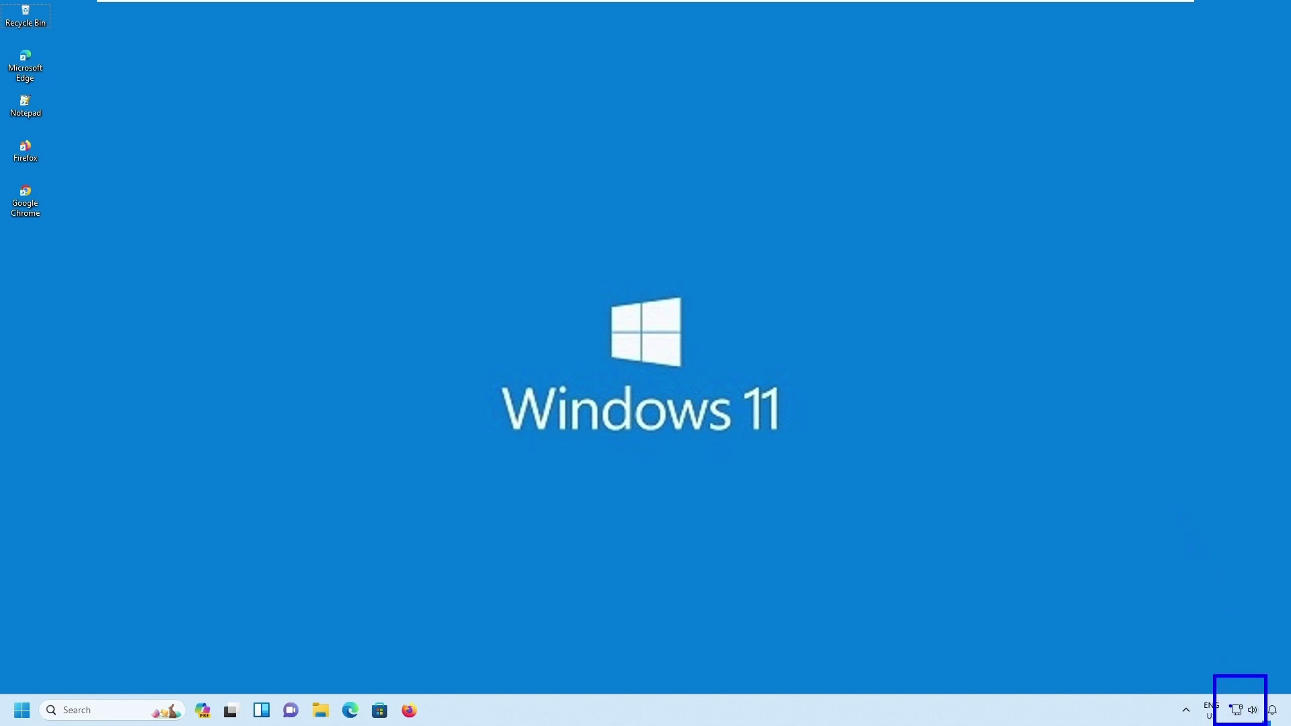
right_click(1238, 713)
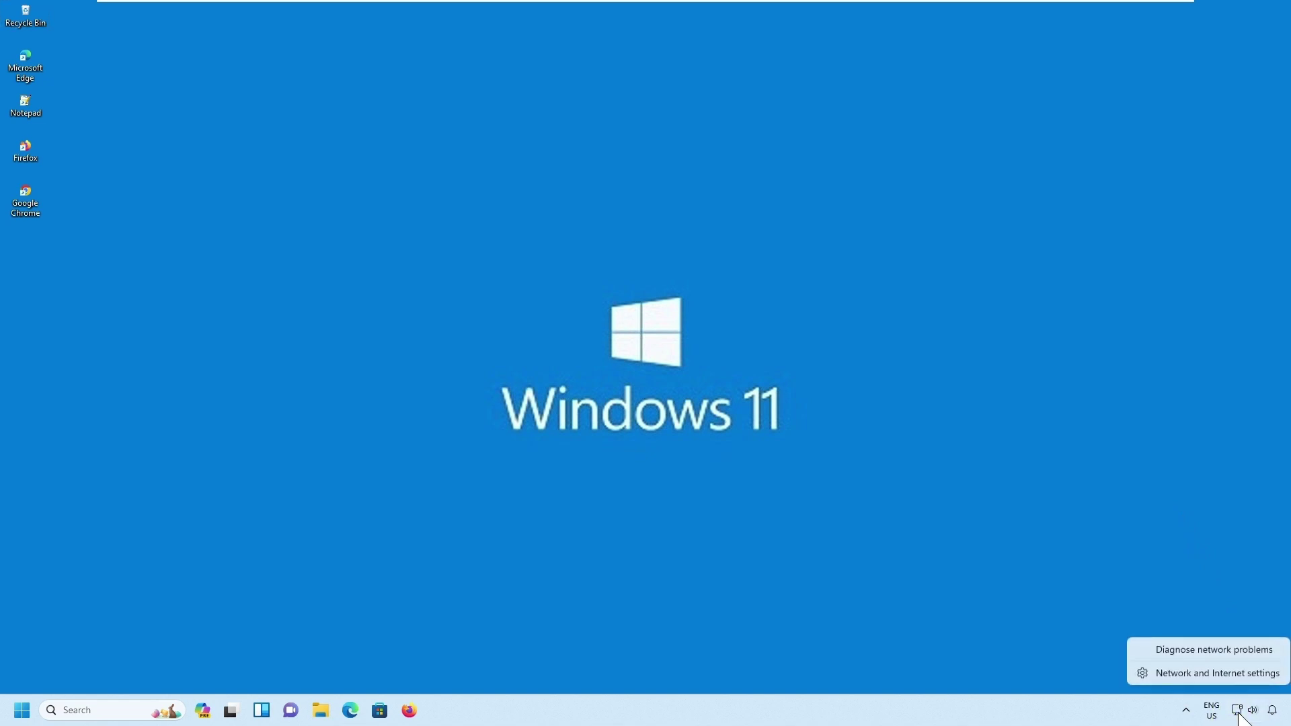
View Advanced network settings, showing the Ethernet loopback adapter alongside Ethernet0
left_click(1202, 675)
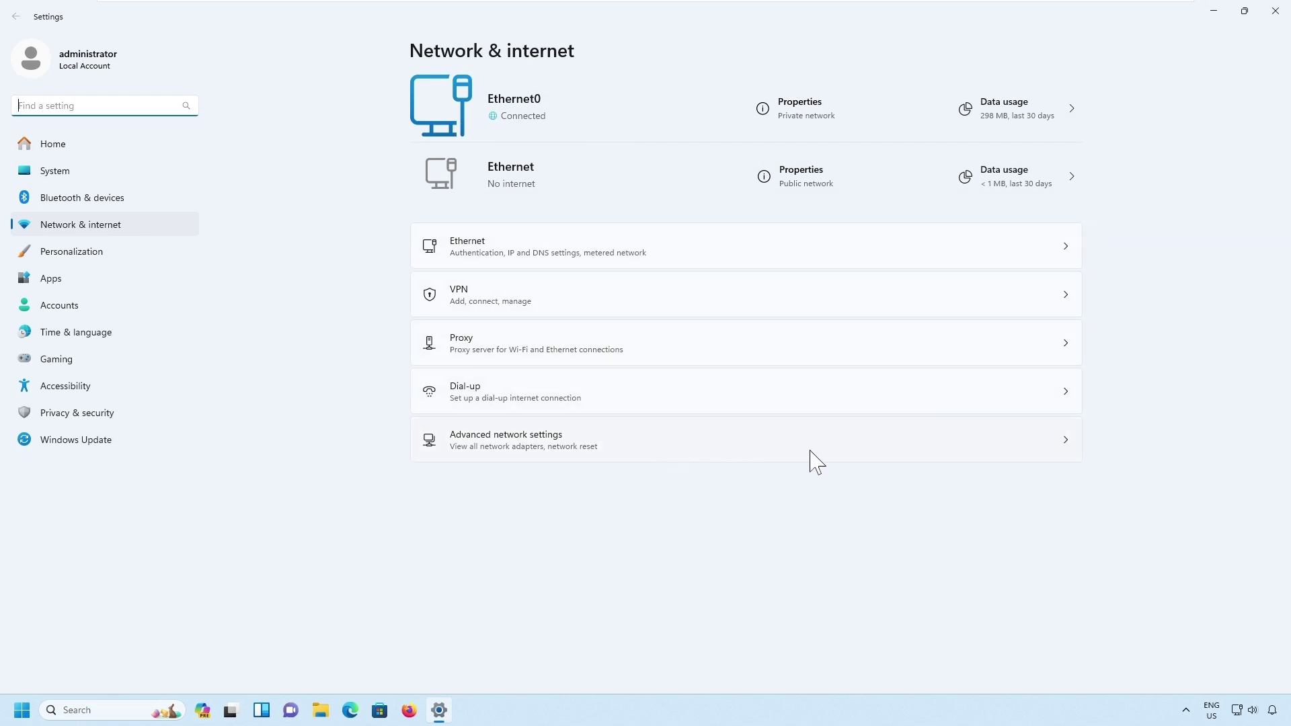
left_click_drag(414, 411, 1076, 476)
left_click(571, 447)
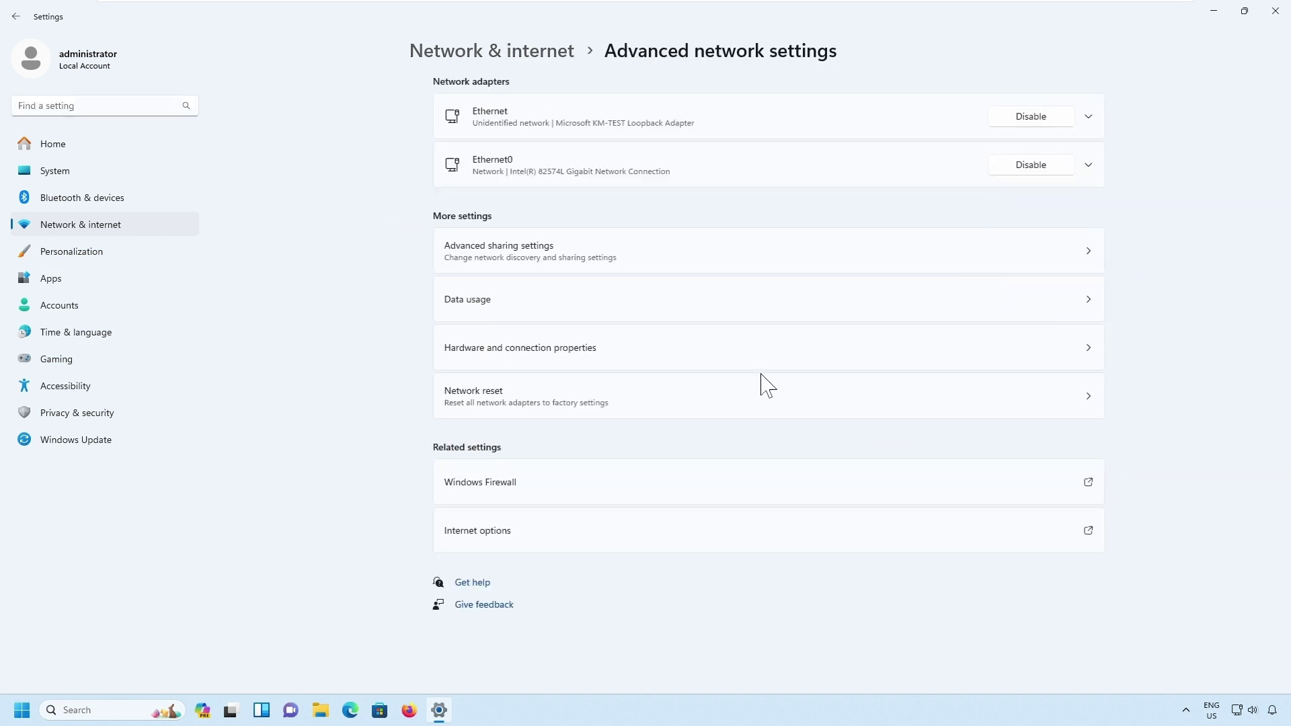
key("ctrl+2")
mouse_move(379, 17)
left_mouse_down()
mouse_move(457, 45)
mouse_move(601, 67)
mouse_move(580, 25)
left_mouse_up()
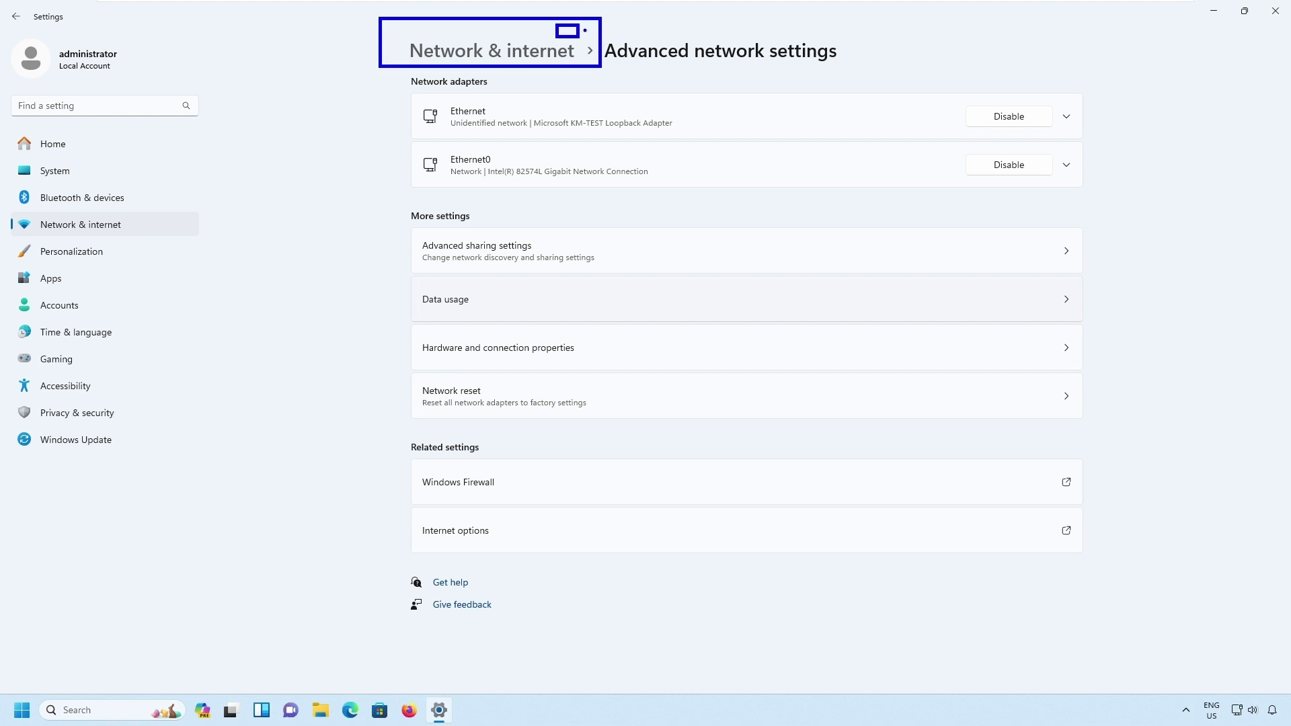
key("Escape")
mouse_move(385, 31)
left_mouse_down()
mouse_move(579, 55)
mouse_move(601, 70)
left_mouse_up()
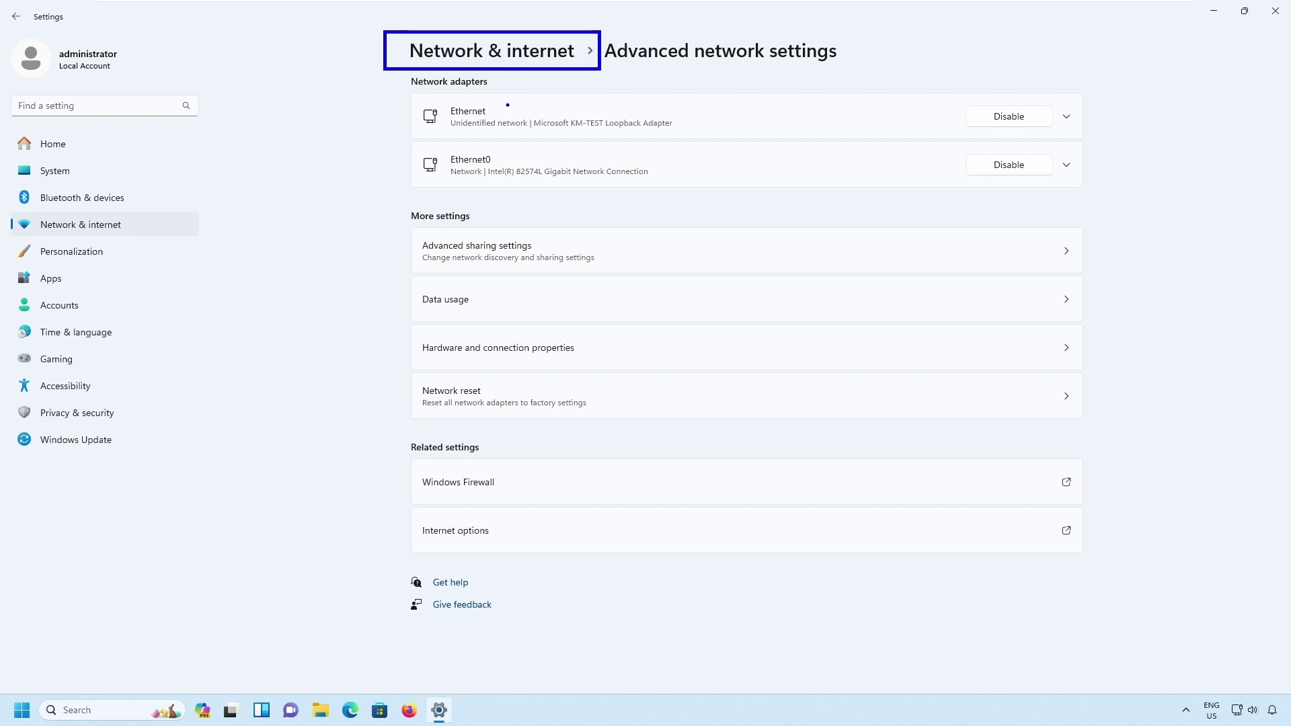
left_click_drag(506, 106, 535, 88)
left_click_drag(682, 123, 696, 114)
key("Escape")
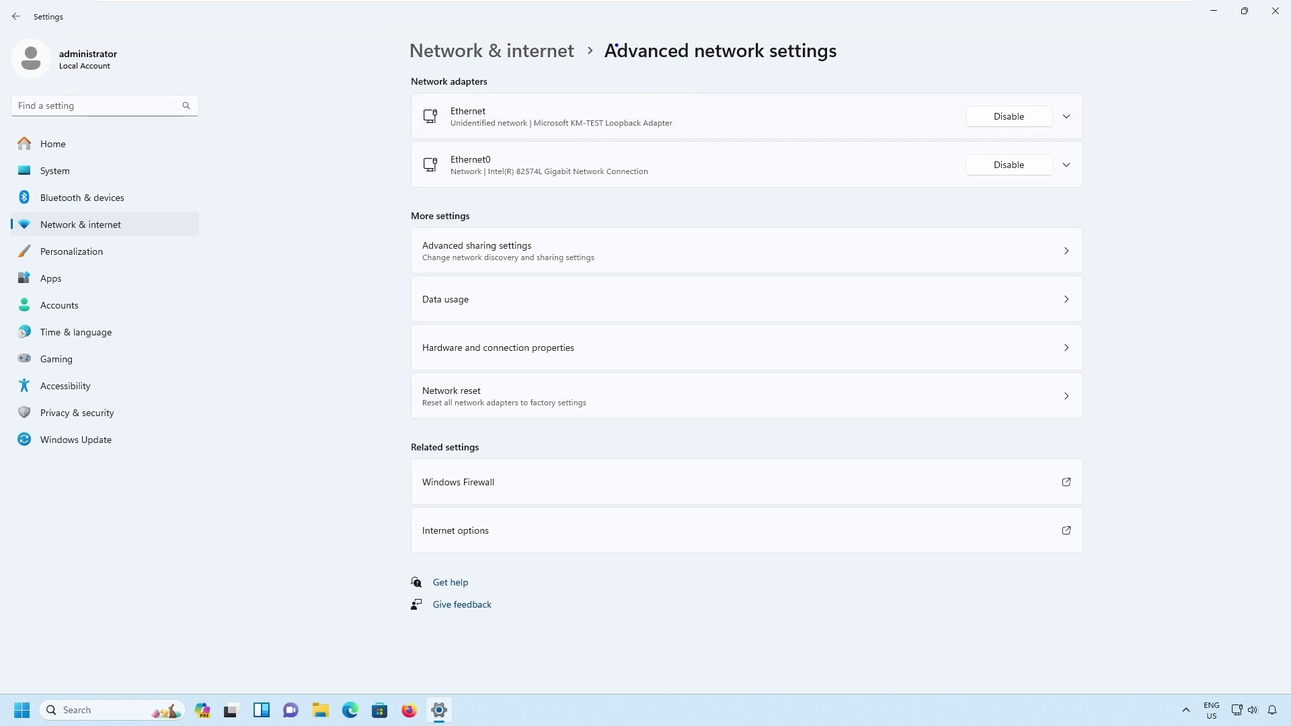
left_click_drag(590, 29, 850, 70)
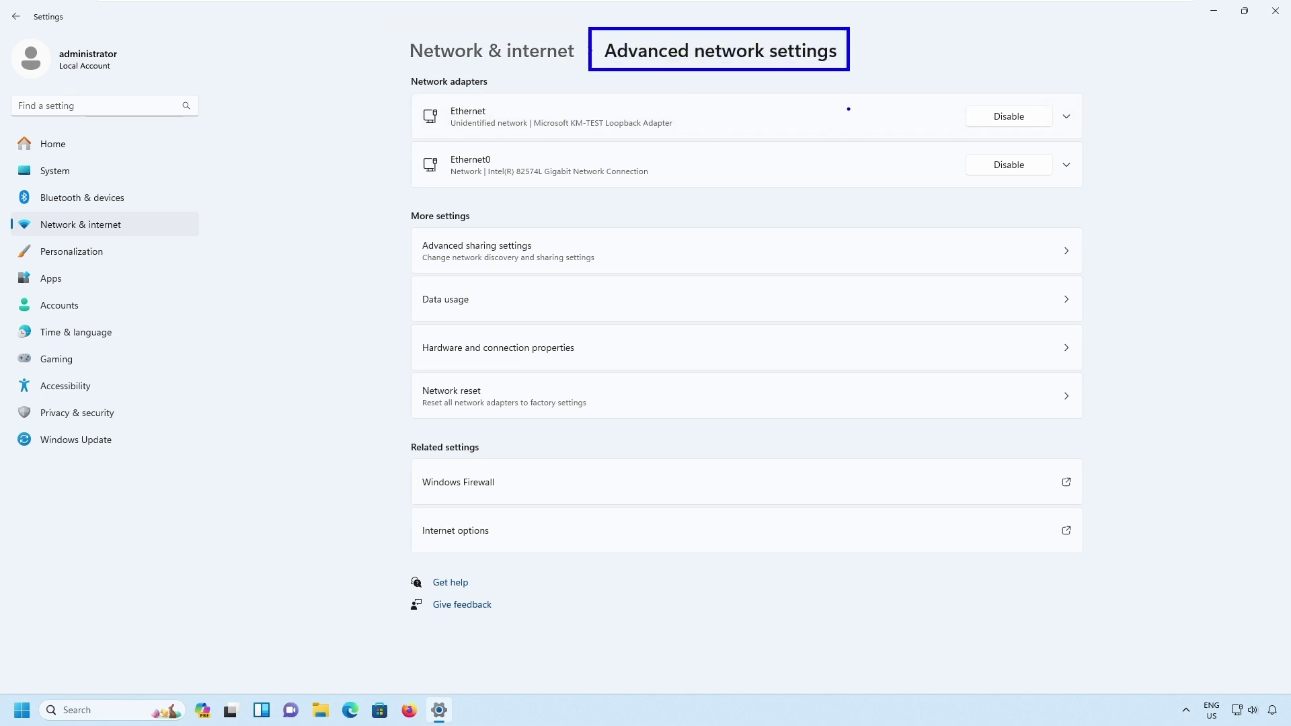
key("Escape")
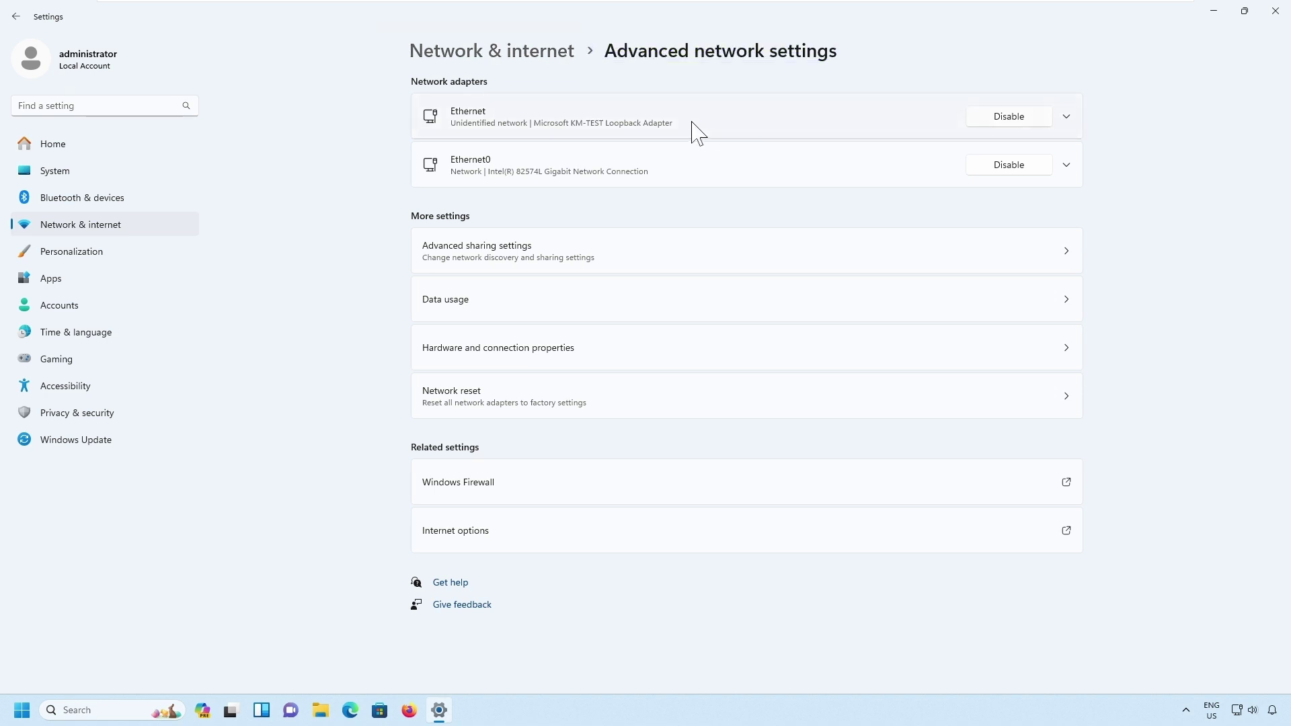
Rename the Ethernet loopback adapter to LOOP-BACK
left_click(1066, 117)
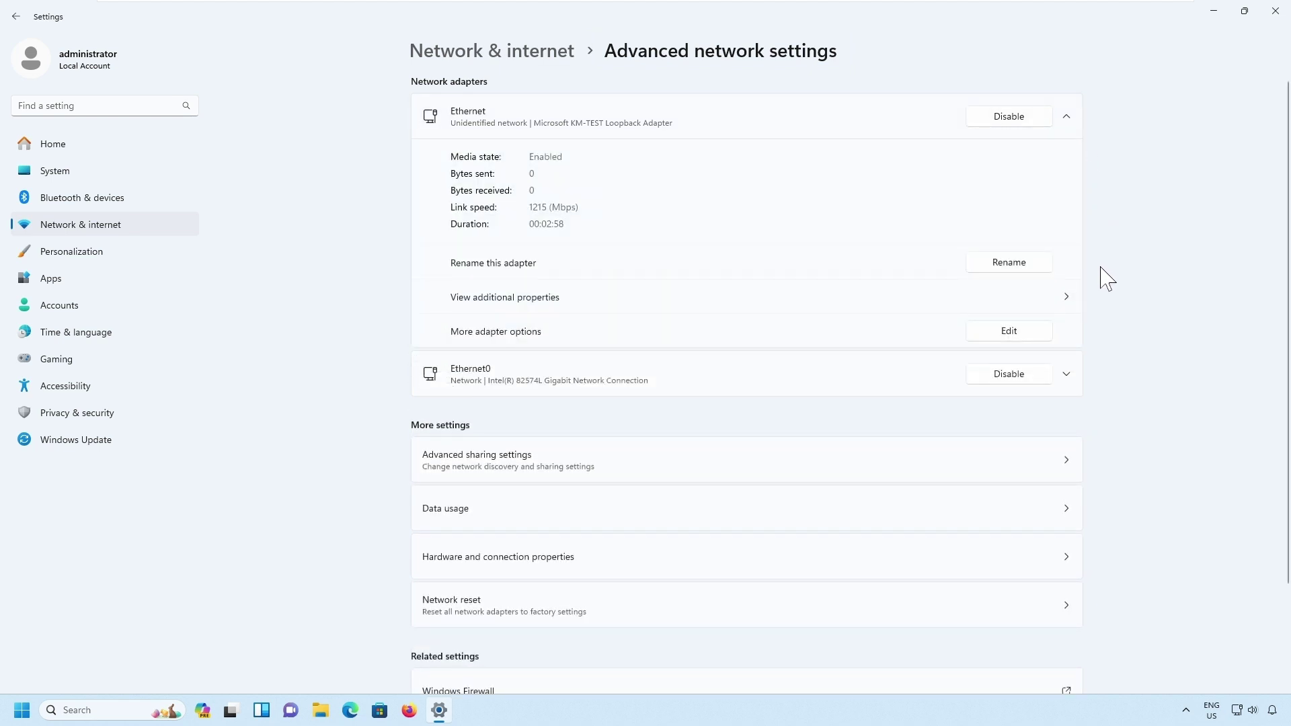
left_click(1008, 263)
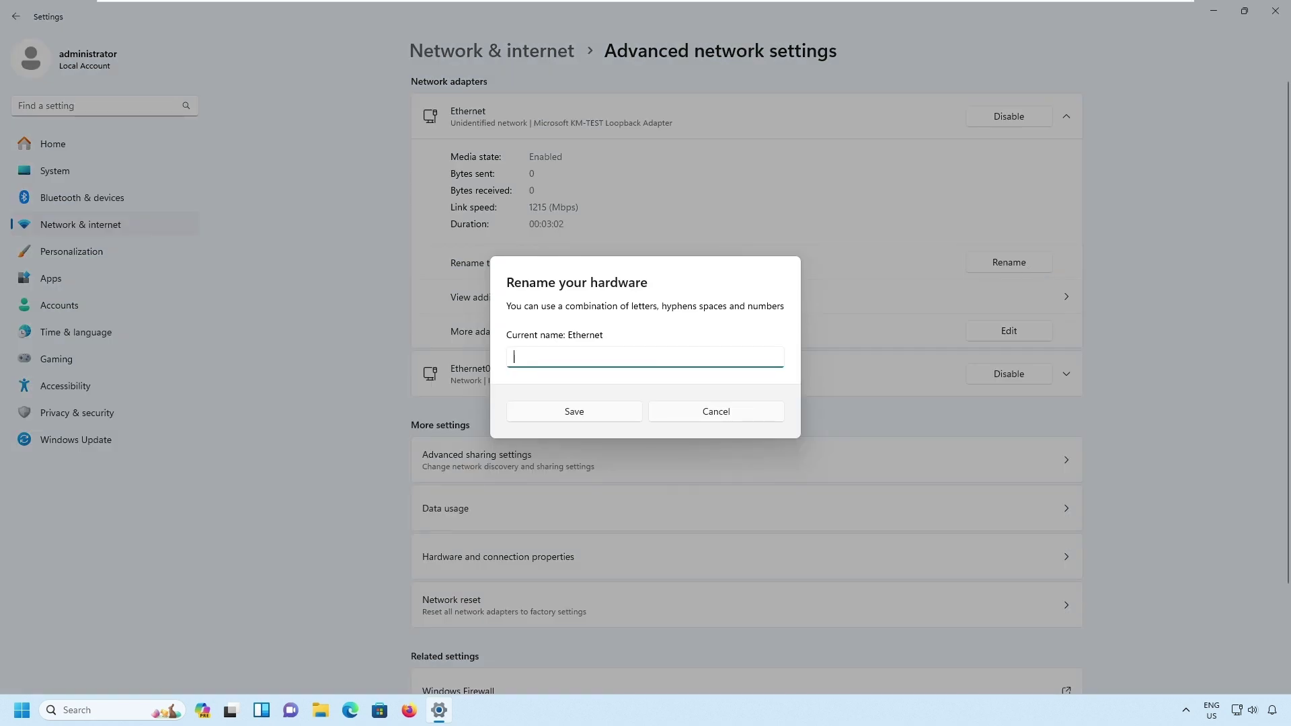
type("LOOP-BAC")
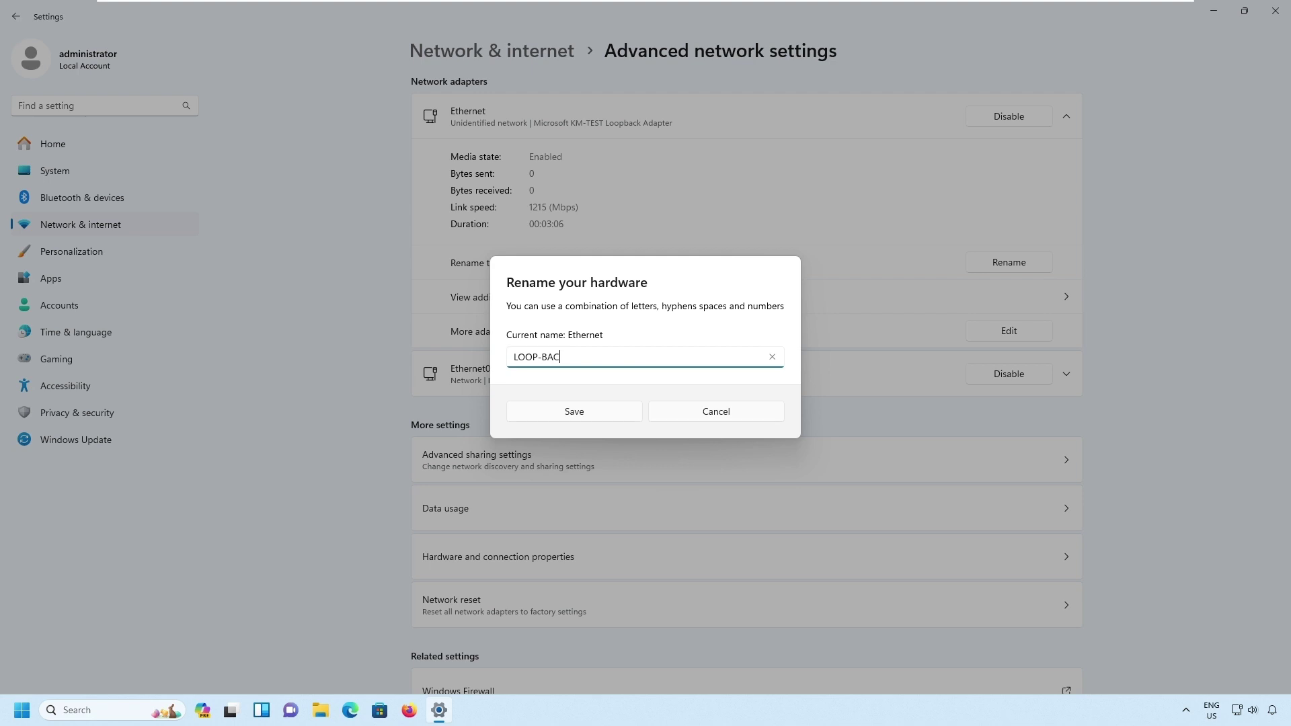
type("K")
left_click(582, 413)
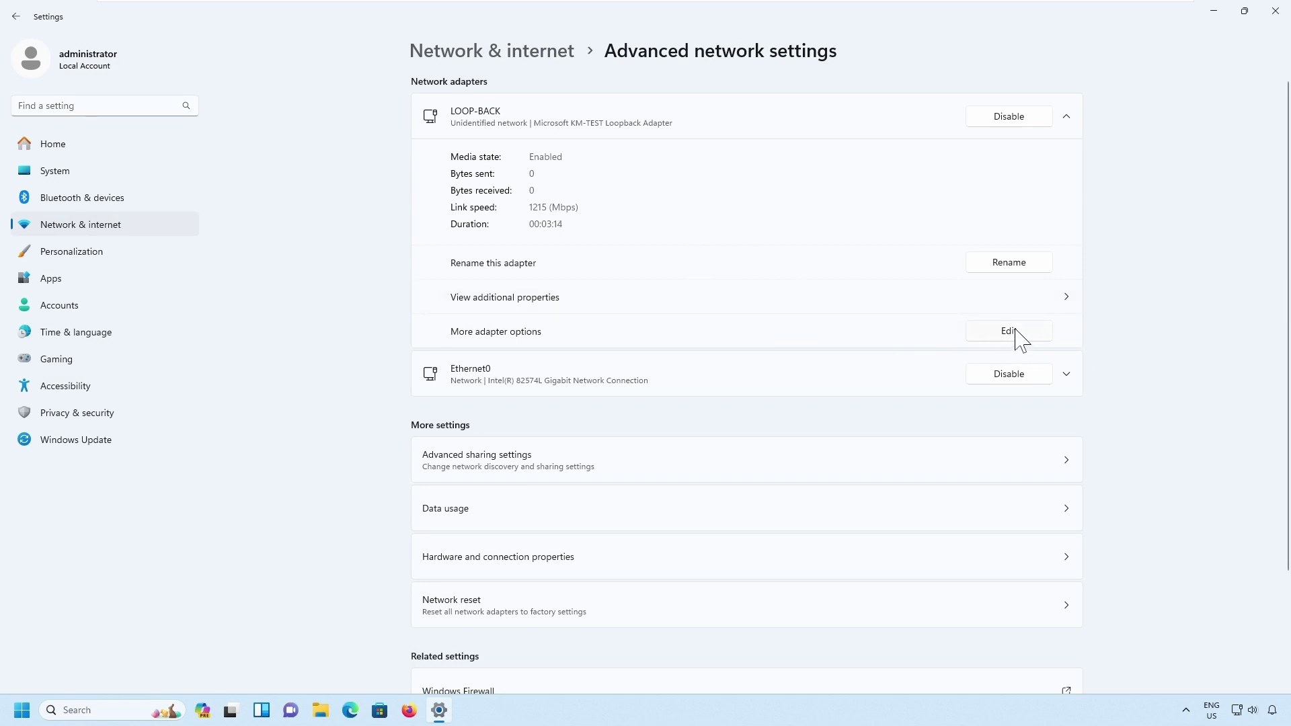
Switch LOOP-BACK's IP assignment to Manual with IPv4 turned on
left_click(1070, 300)
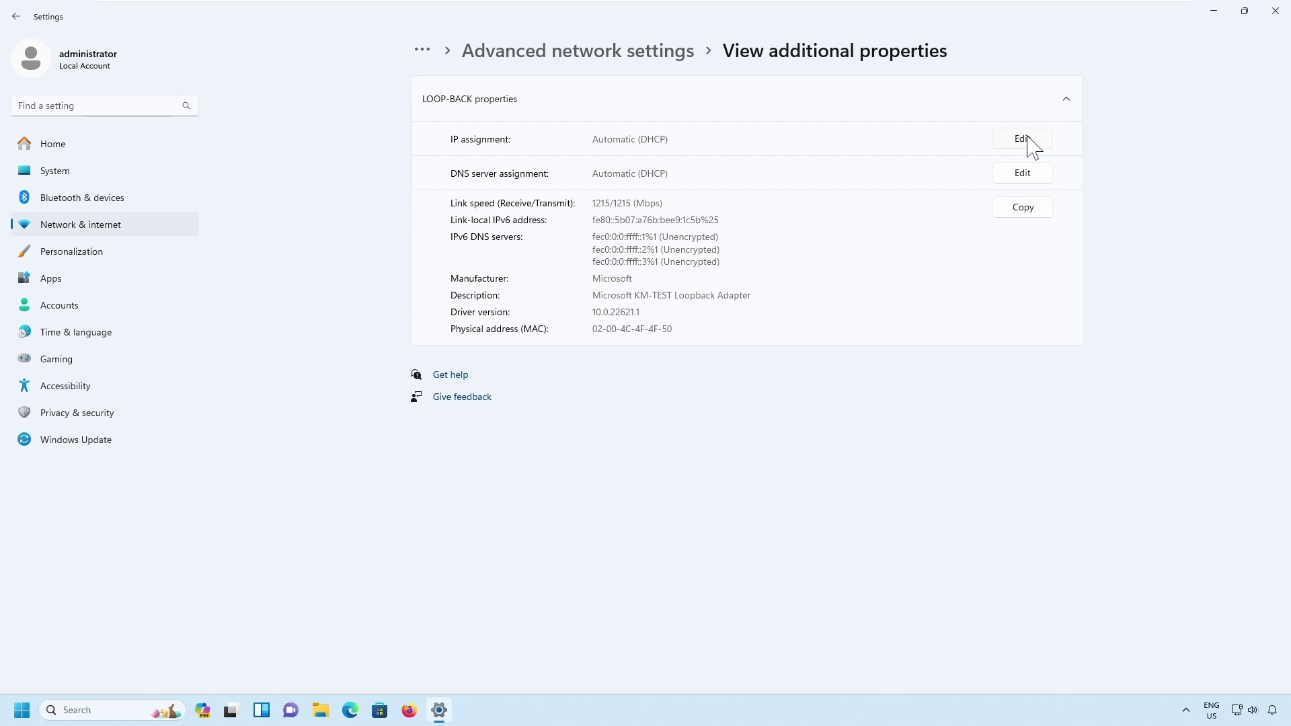
left_click(1034, 145)
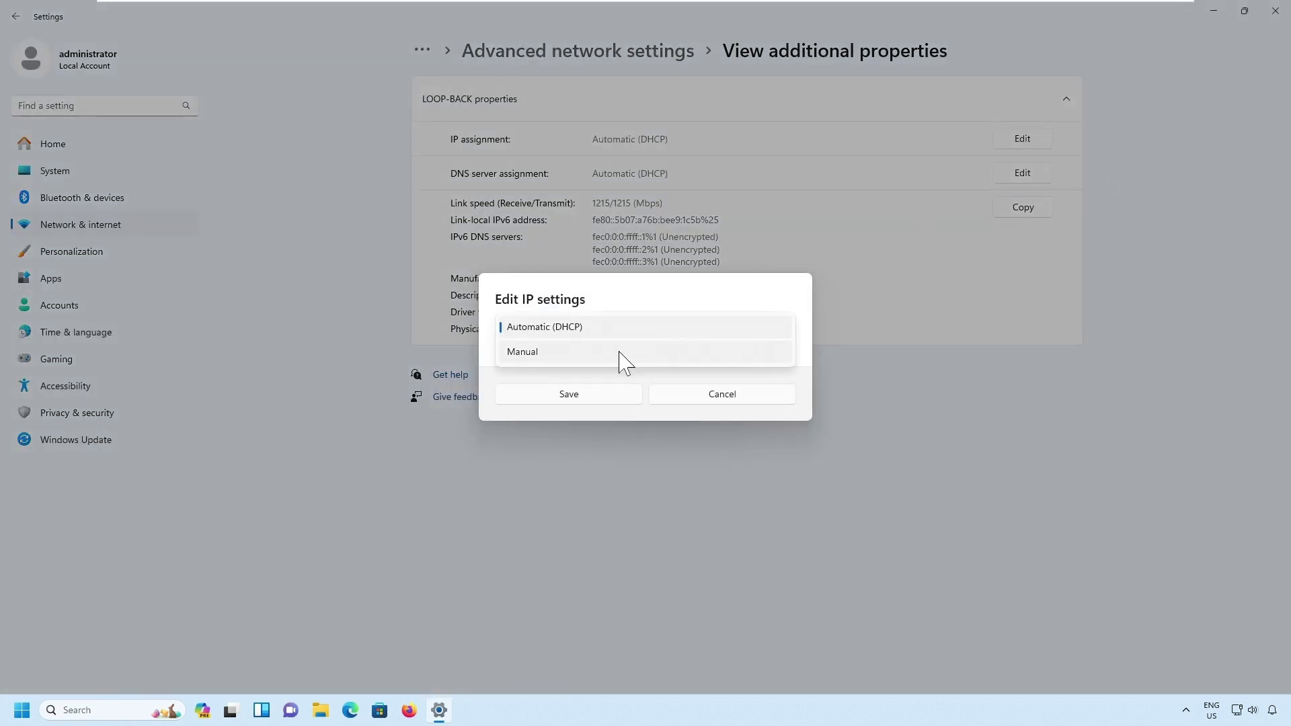
left_click(621, 352)
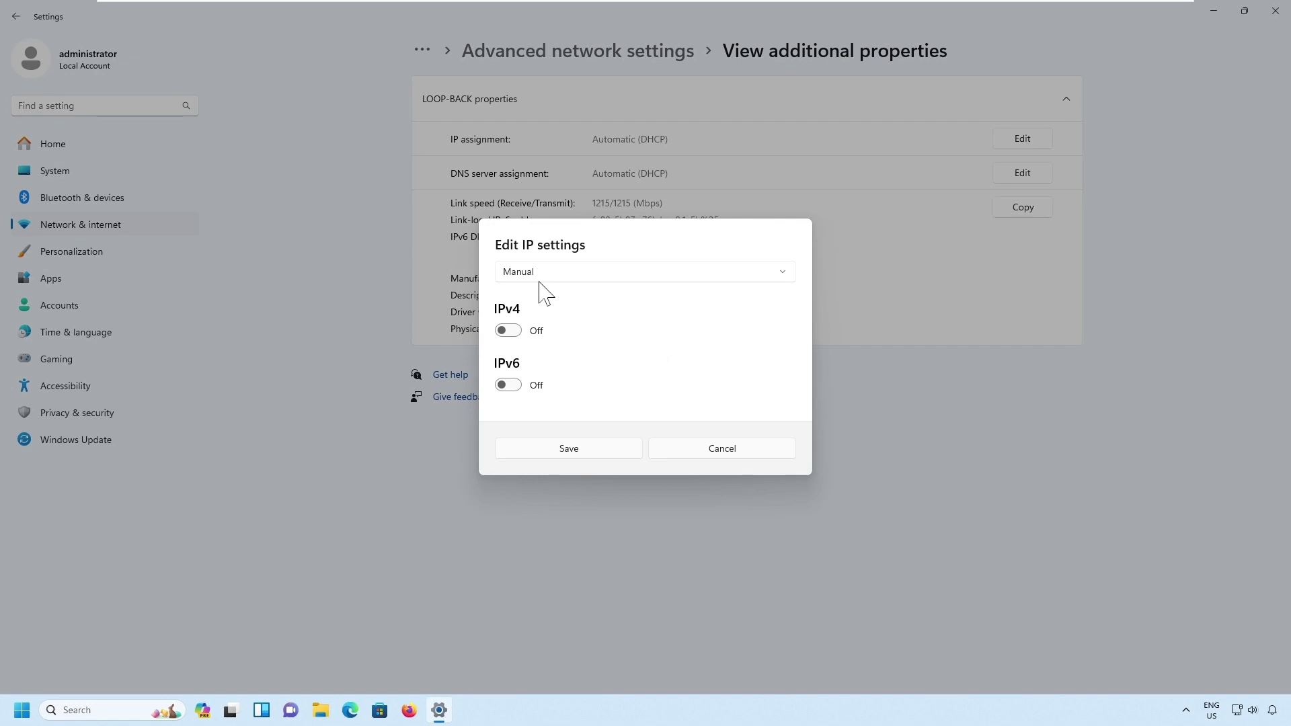
left_click(511, 332)
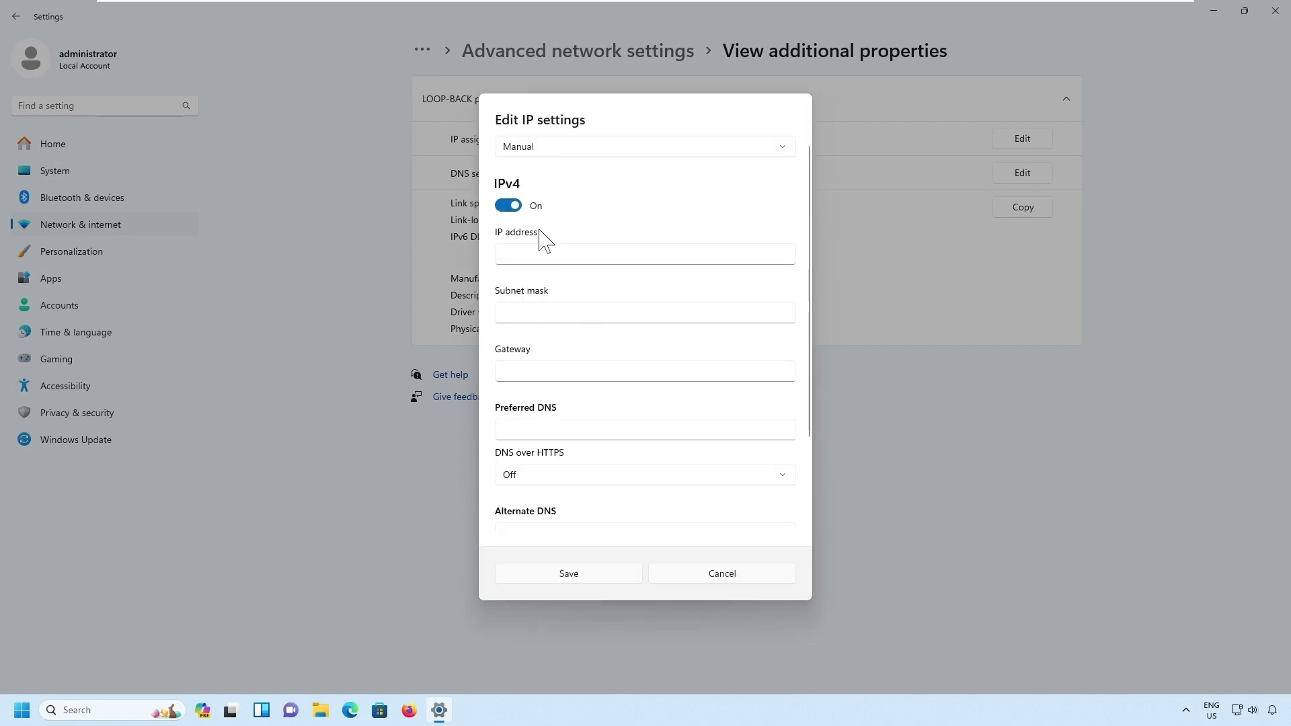
Enter IPv4 address 192.168.10.122 with subnet mask 255.255.255.0 and save
left_click(547, 254)
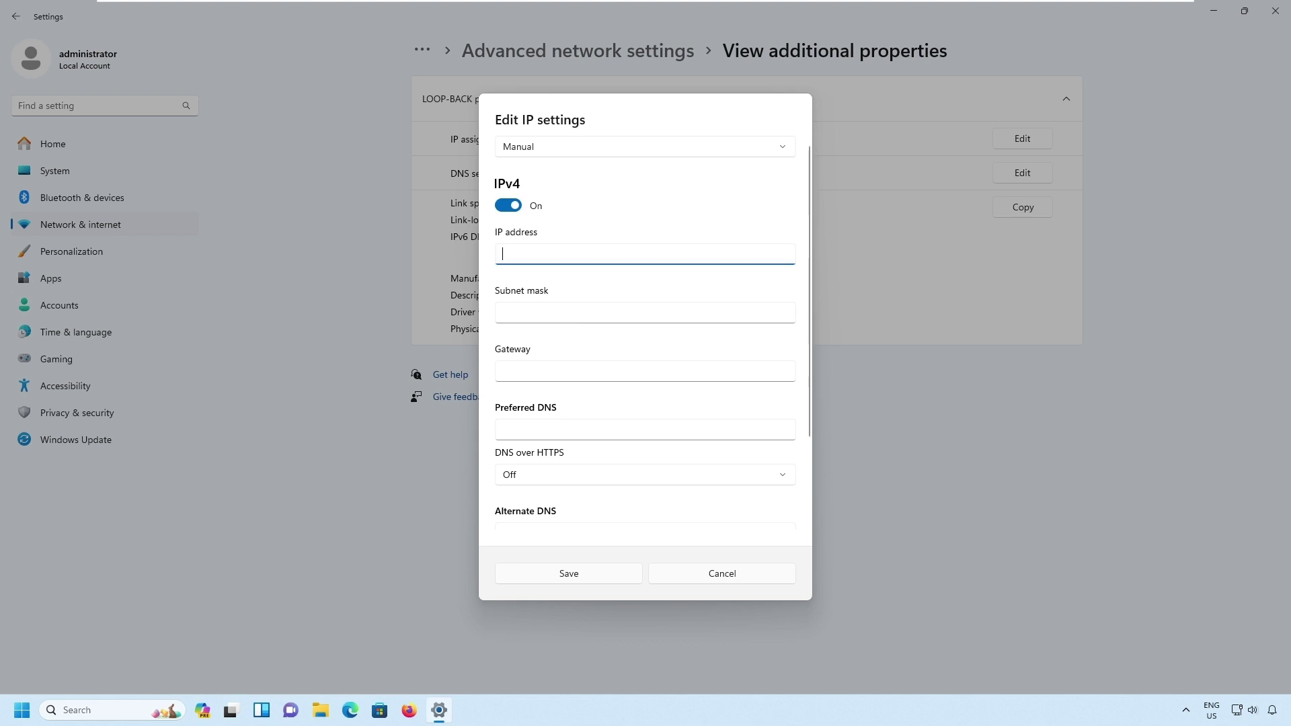
type("1921")
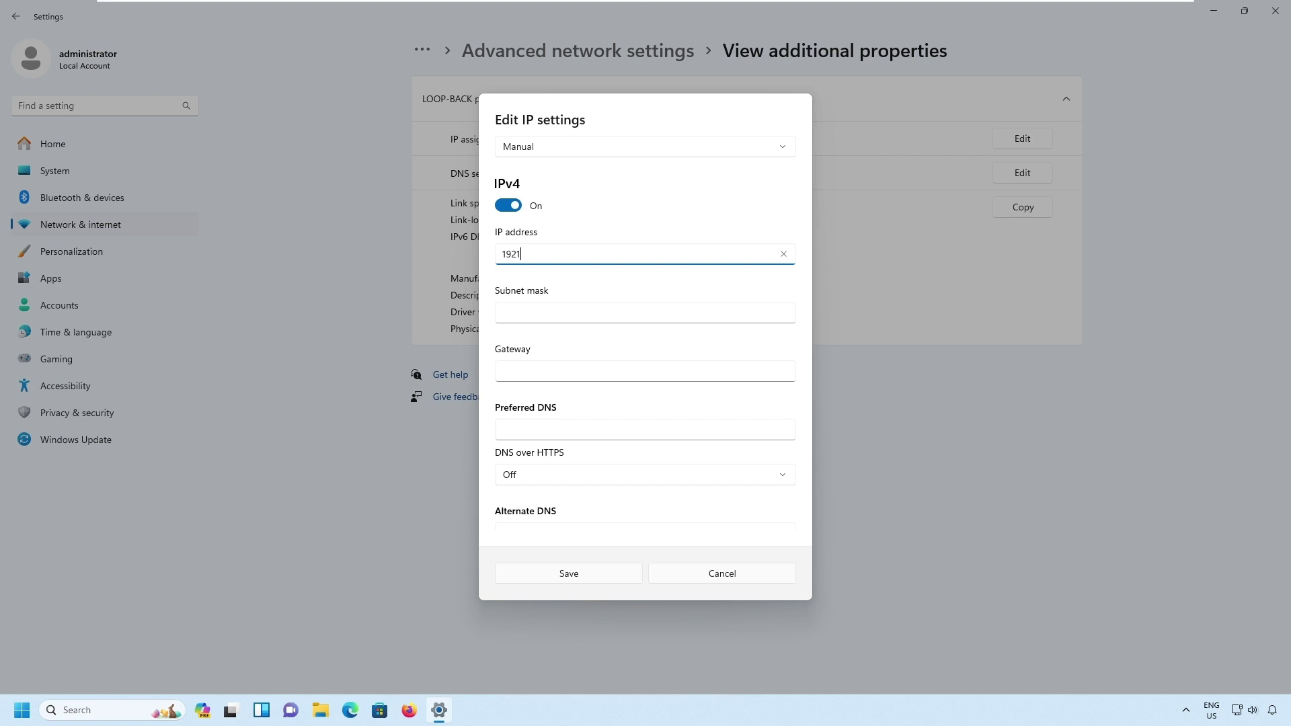
key("BackSpace")
type(".168.10.122")
key("Tab")
type("255")
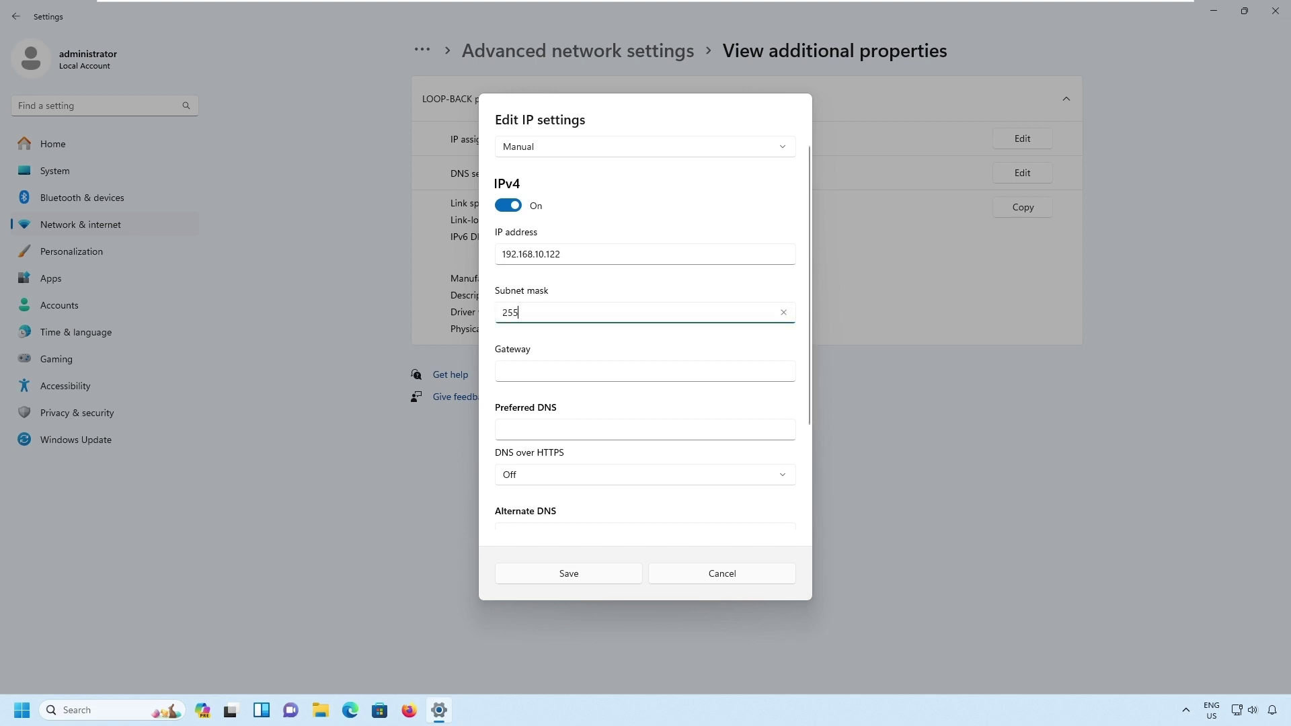
type(".255.255.0")
key("Tab")
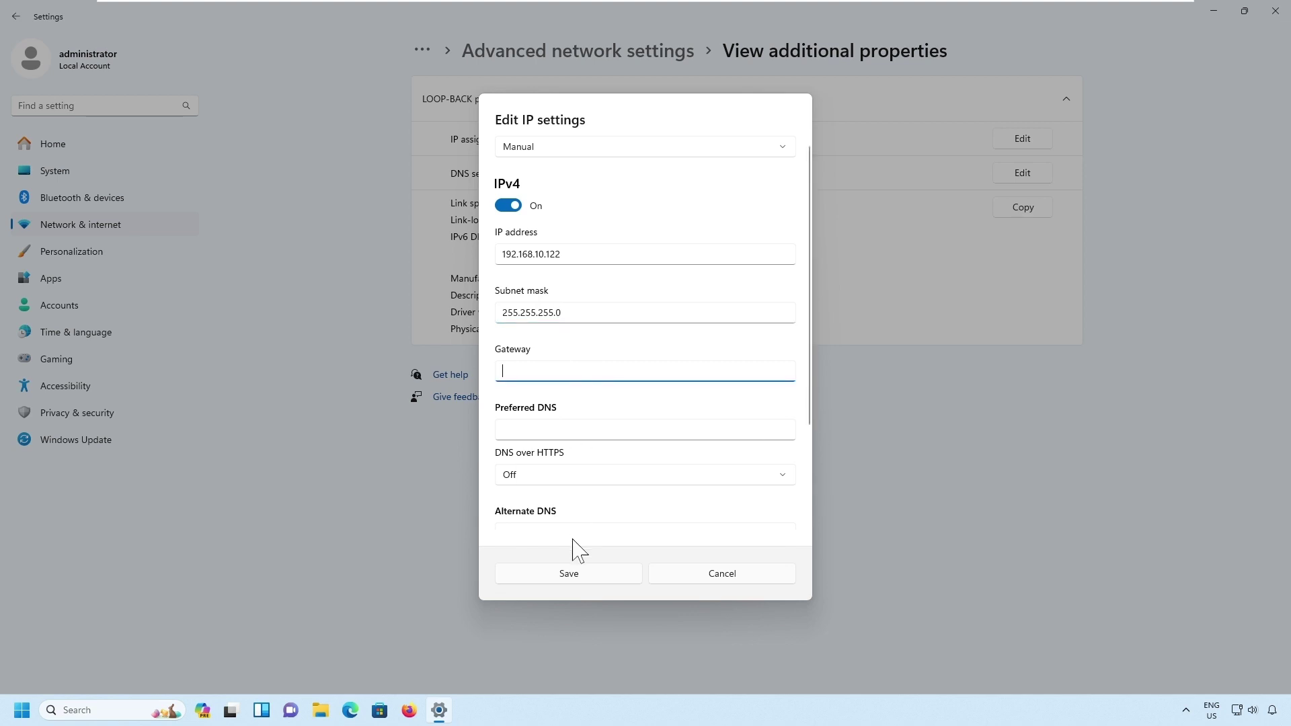
left_click(571, 576)
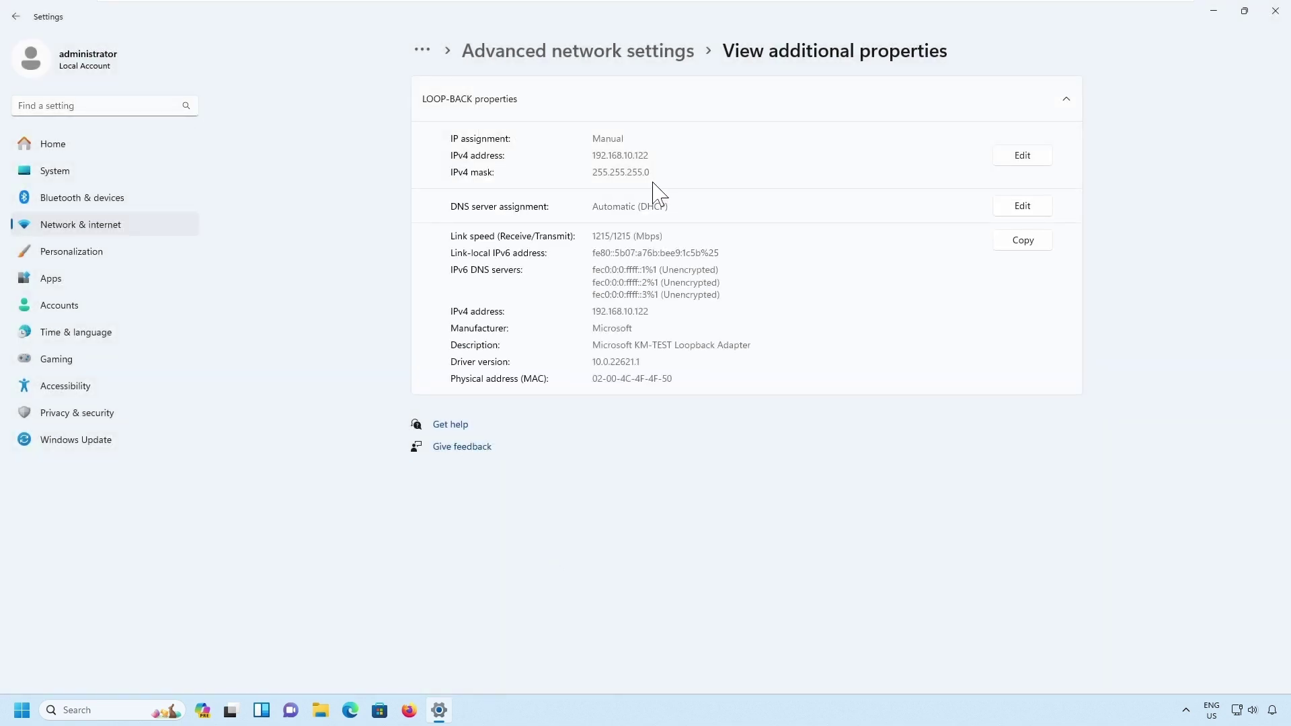
left_click(20, 711)
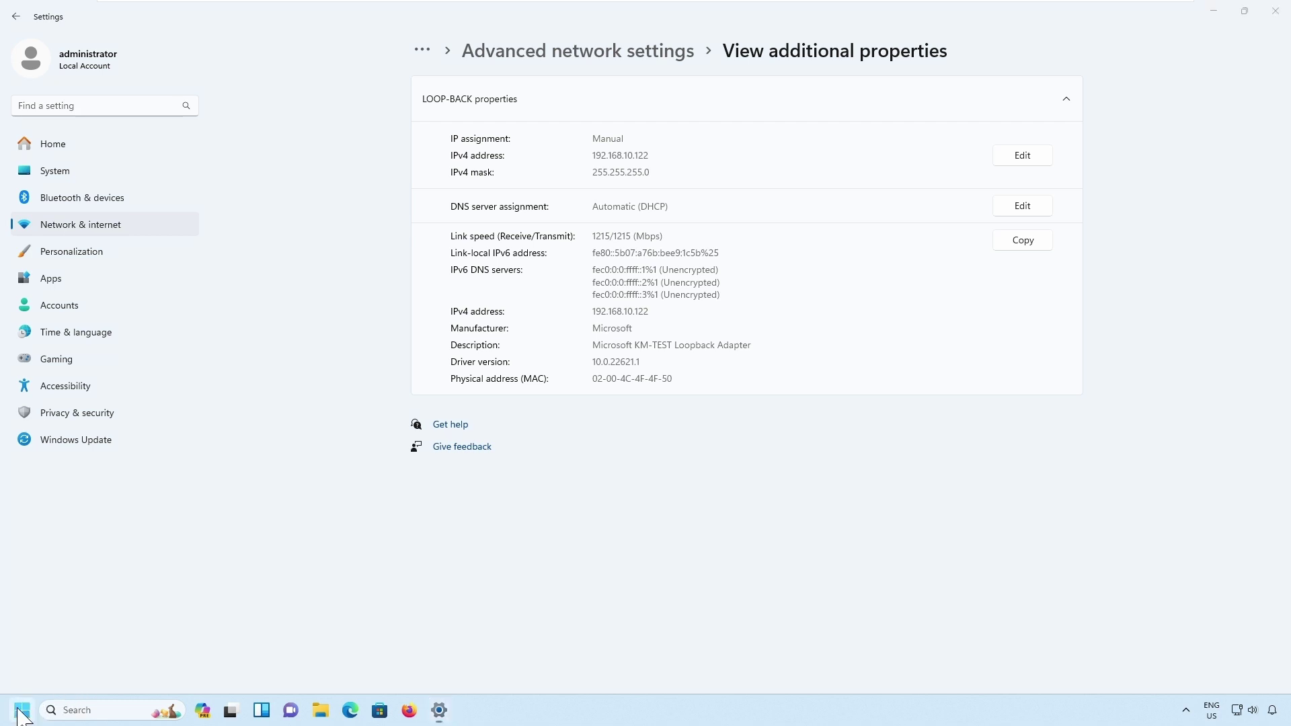
Launch Command Prompt by searching for cmd from Start
key("Escape")
key("super")
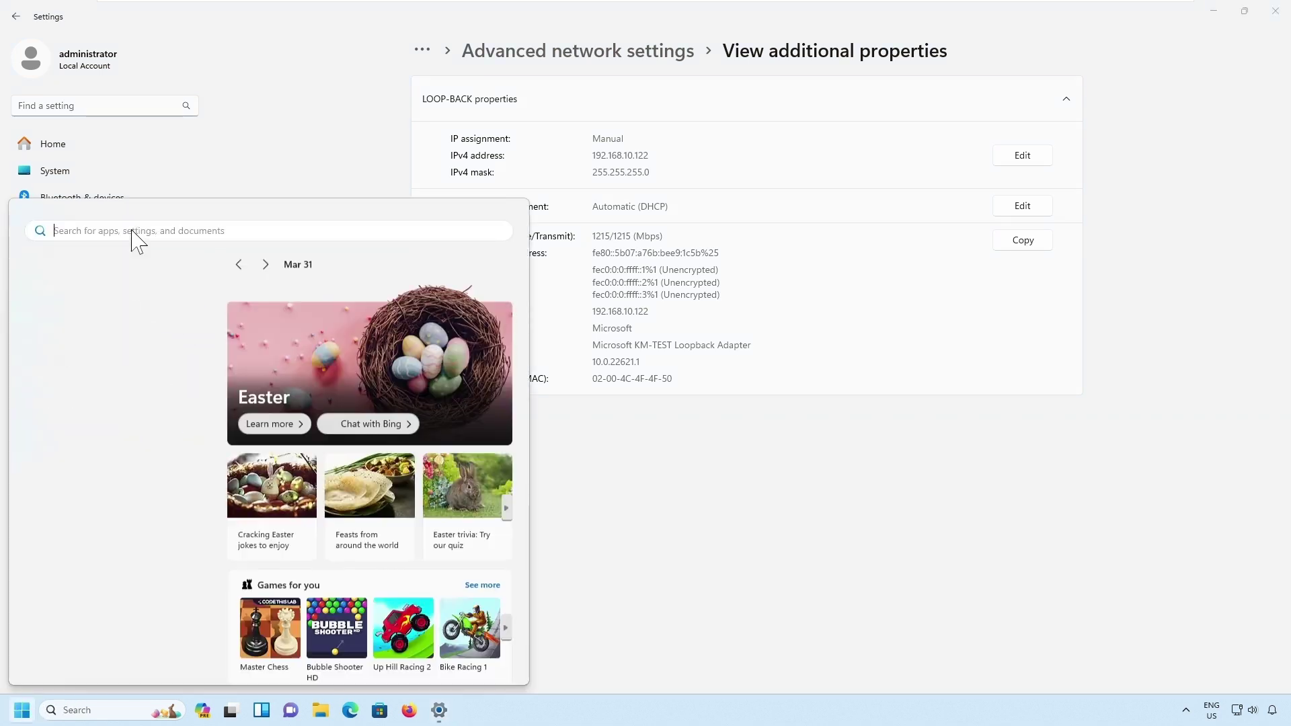
type("cmd")
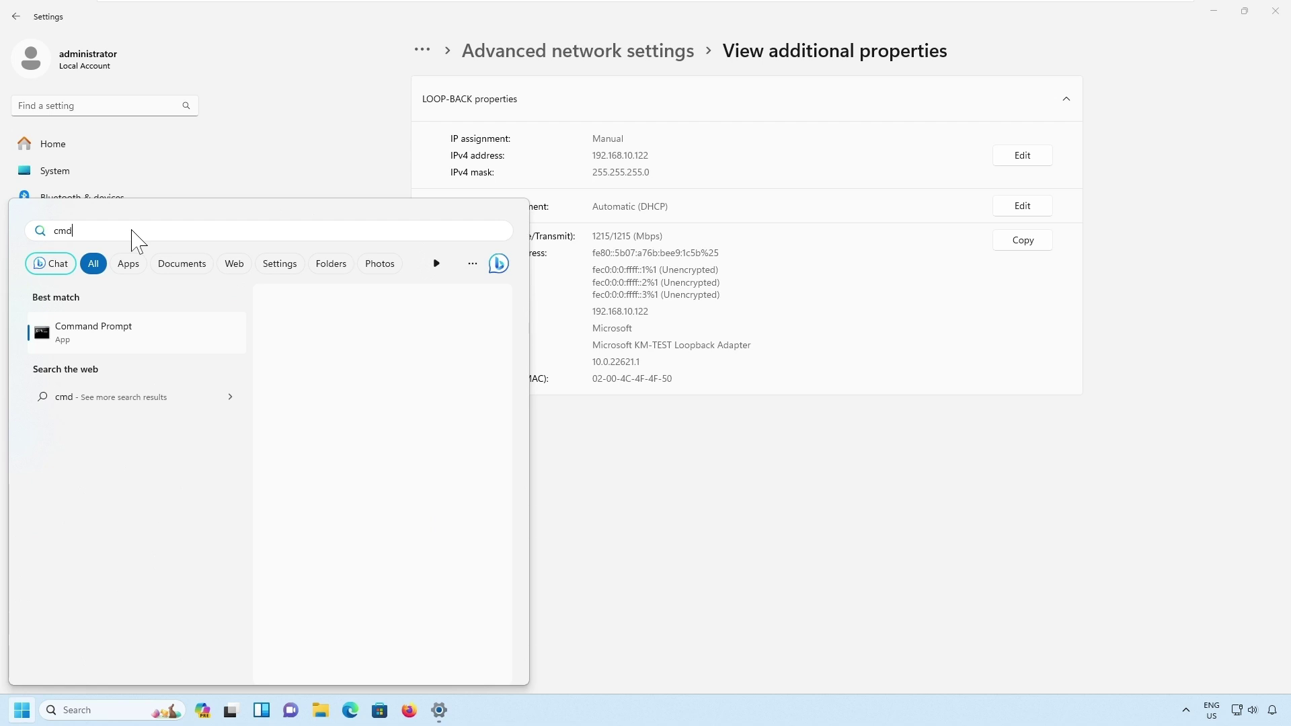
key("Return")
Ping 192.168.10.122 in Command Prompt
left_click(389, 168)
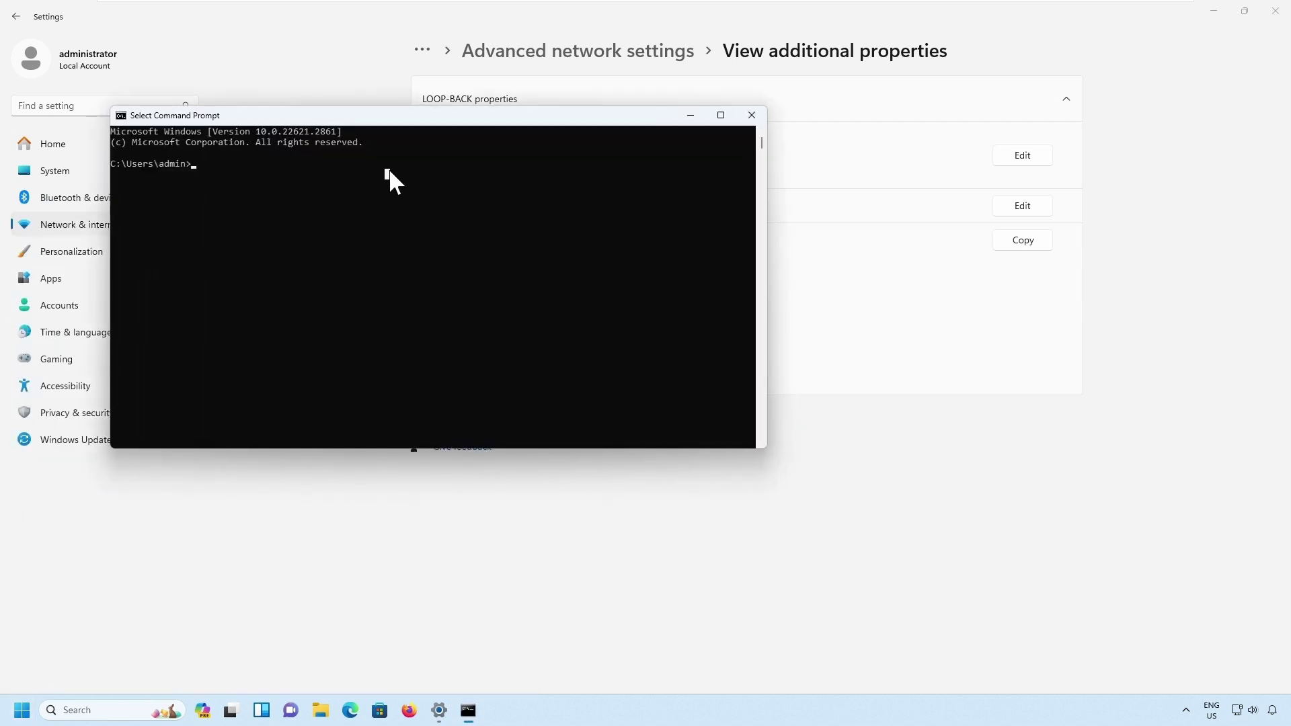
type("ping 192.168.10.122")
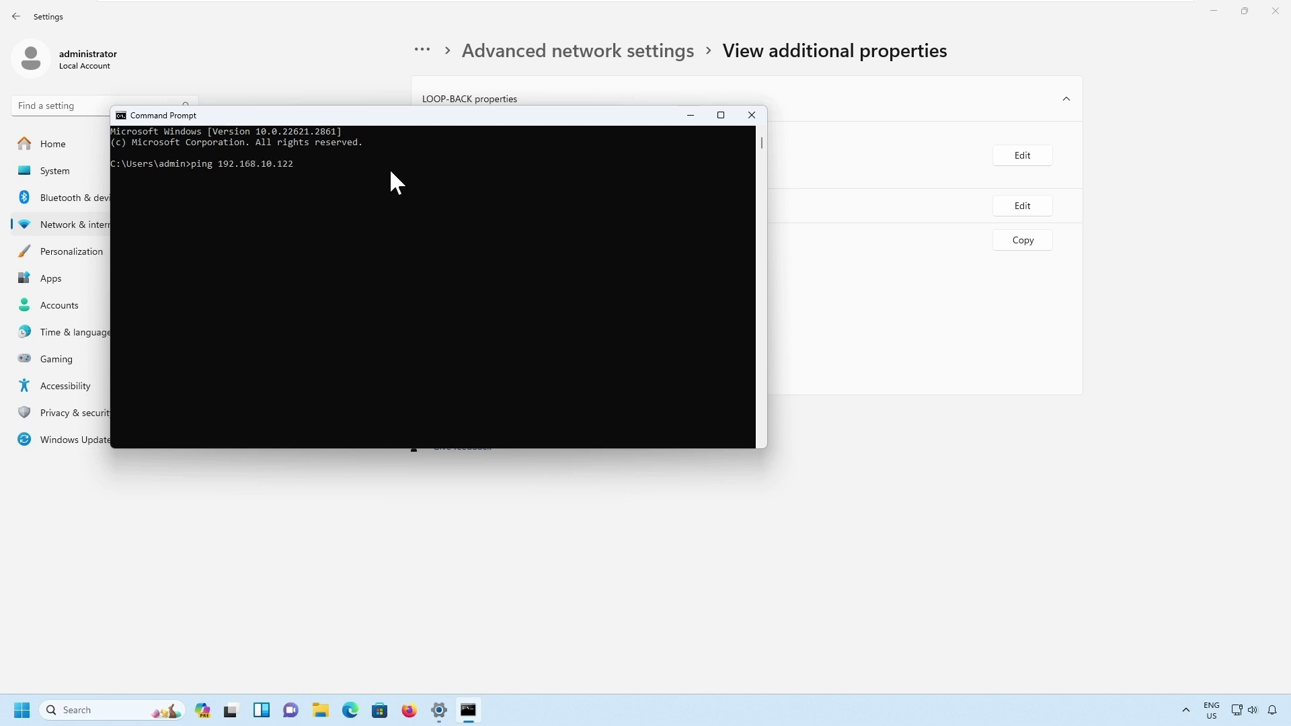
key("Return")
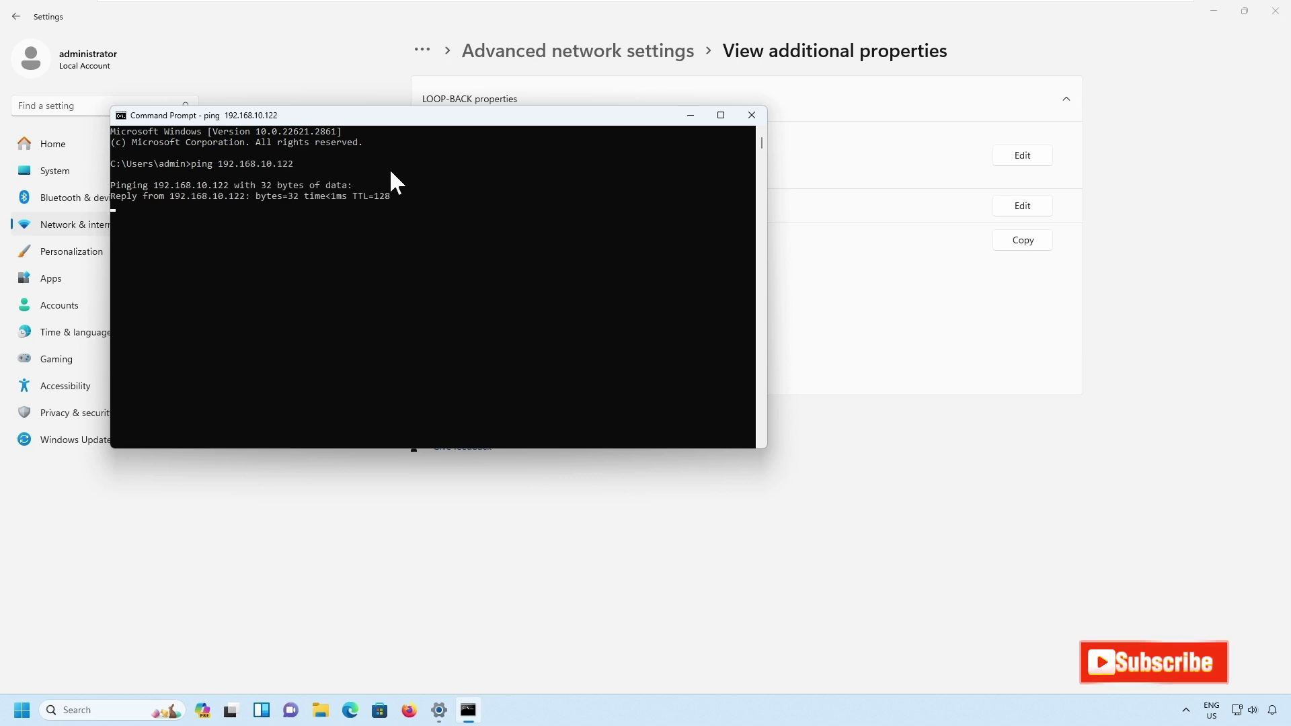